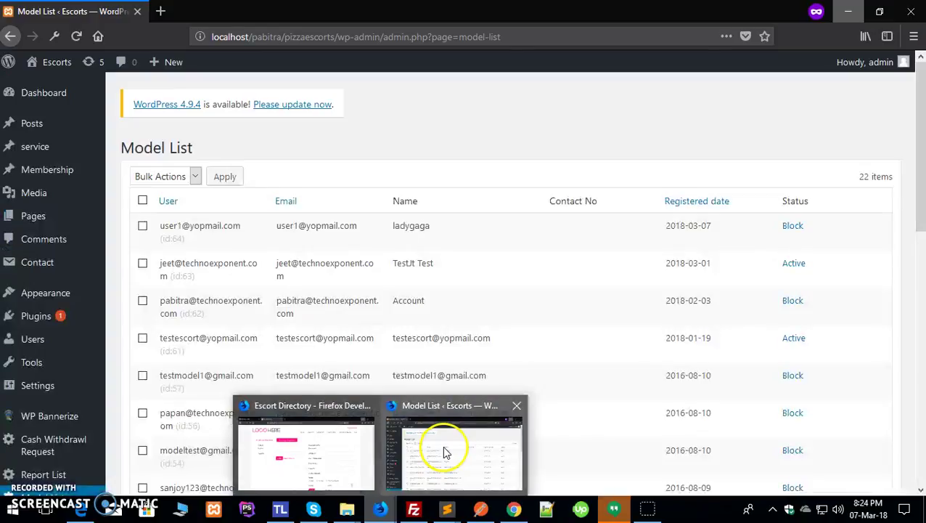
# Switch between the WordPress admin and LOCO HERE windows, then show the basic user sign-up form
pyautogui.click(434, 444)
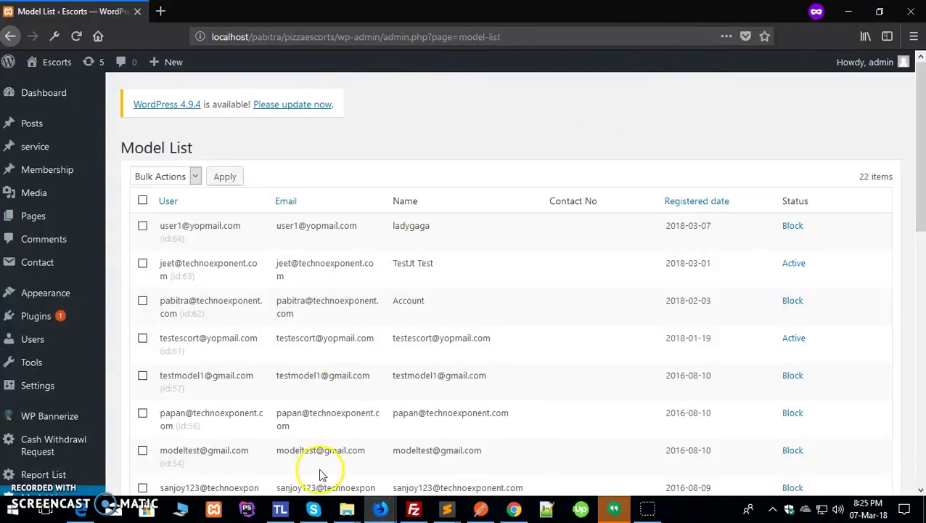
pyautogui.moveTo(379, 509)
pyautogui.click(331, 444)
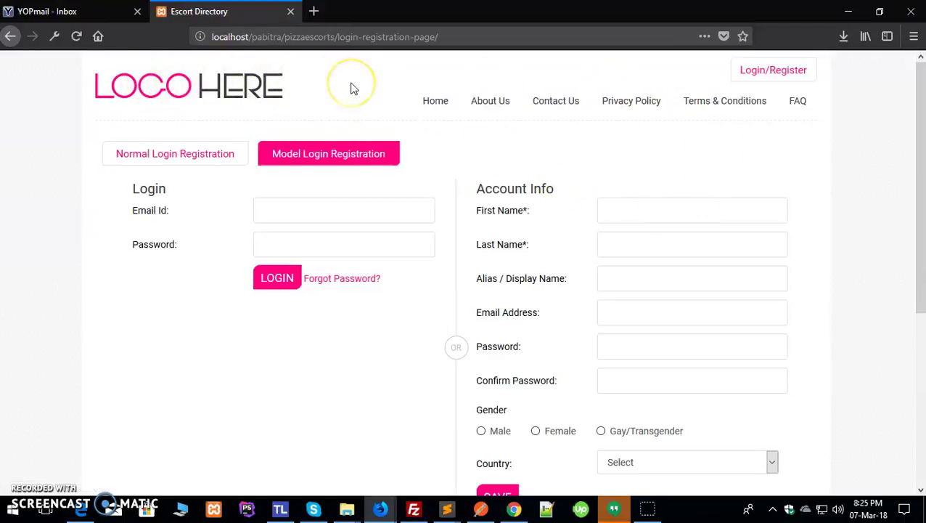
pyautogui.hotkey('alt', 'Tab')
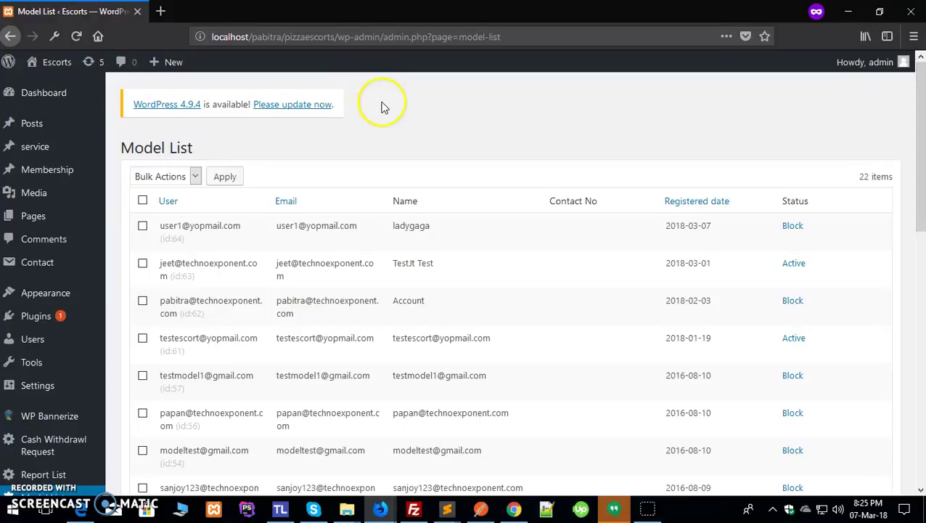
pyautogui.moveTo(45, 93)
pyautogui.hotkey('alt', 'Tab')
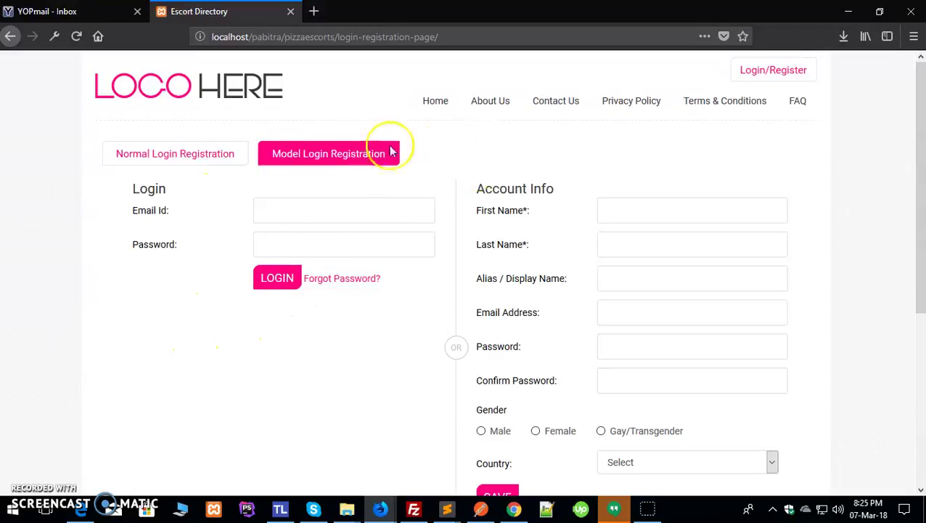
pyautogui.click(320, 156)
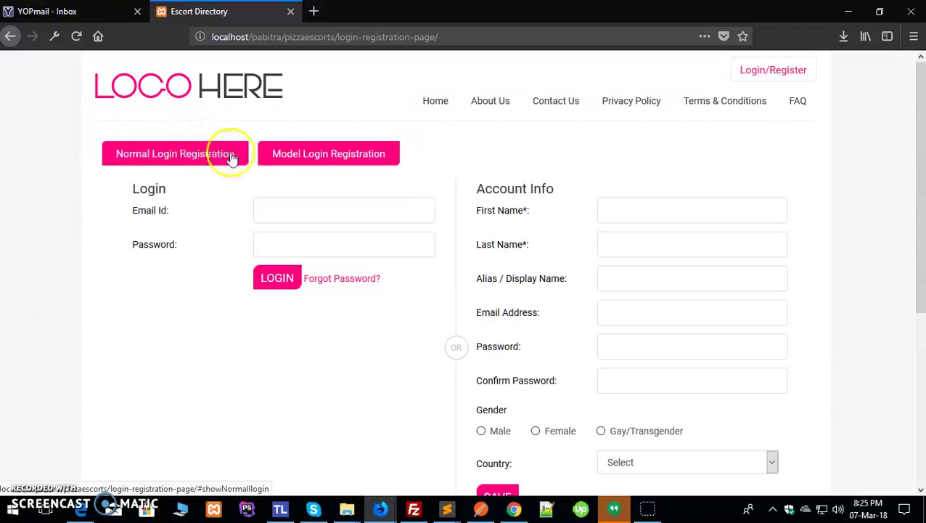
pyautogui.click(203, 154)
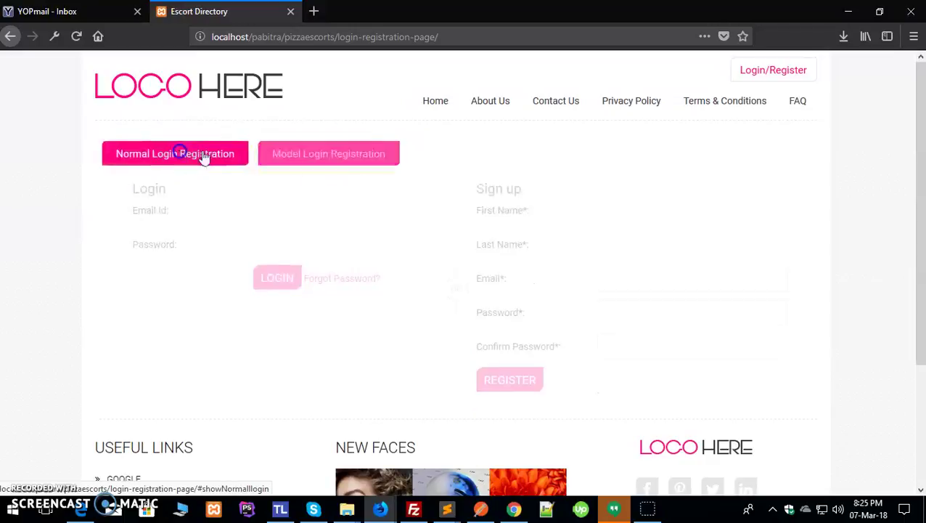
# On the model registration form, enter Lady Gaga's name, alias ladygaga and email
pyautogui.click(332, 156)
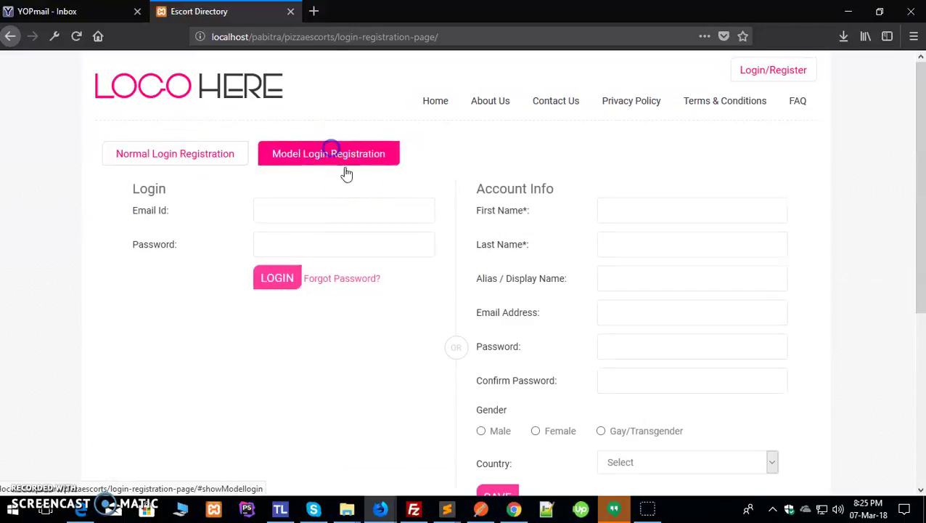
pyautogui.click(652, 216)
pyautogui.scroll(-2, 642, 209)
pyautogui.scroll(1, 661, 222)
pyautogui.scroll(-2, 662, 225)
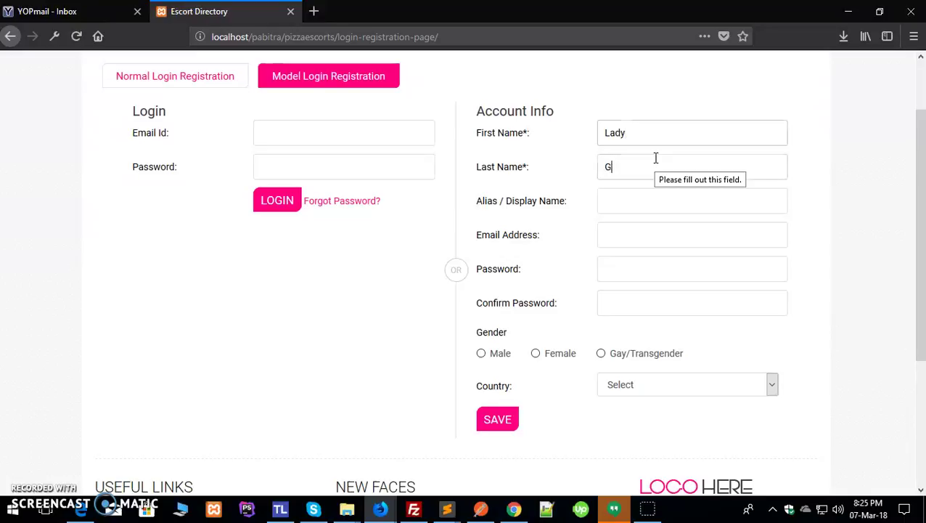
pyautogui.click(659, 197)
pyautogui.write('ladygaga')
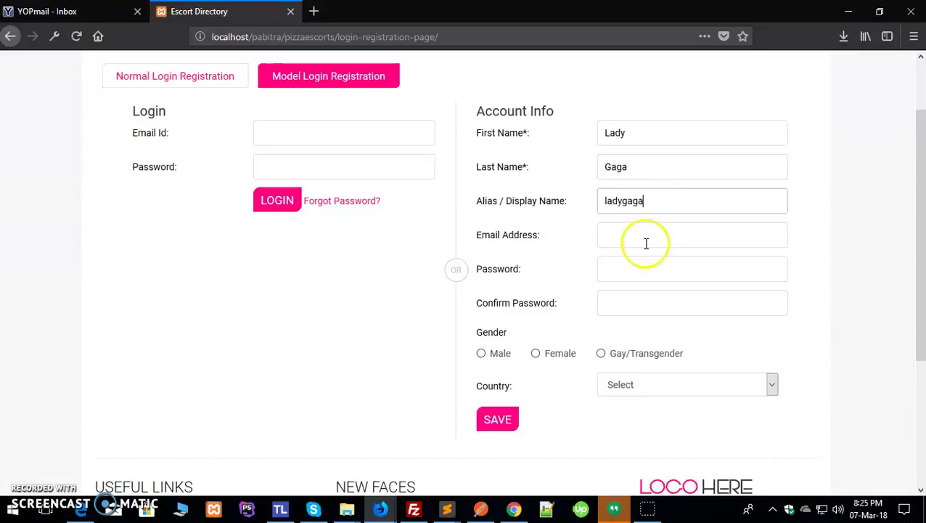
pyautogui.click(646, 243)
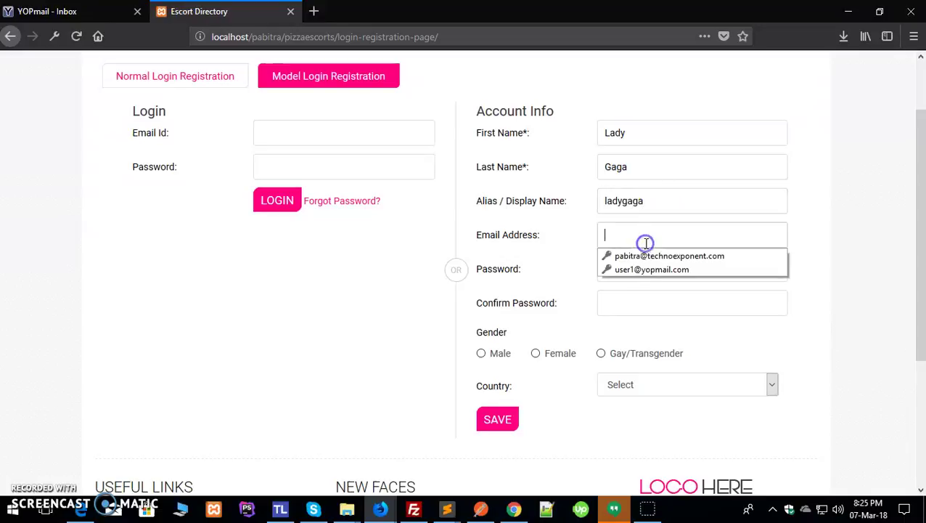
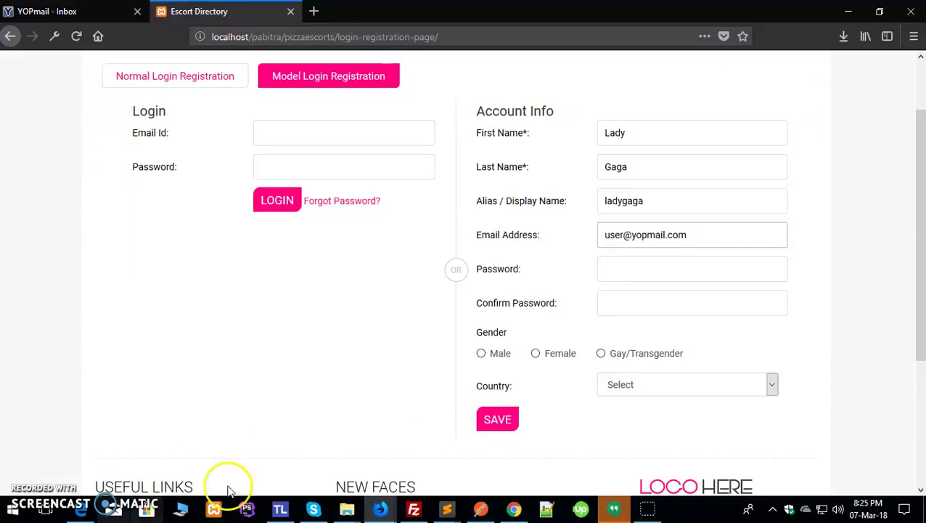
# Set the password and confirmation, choose Female and Australia, and submit the registration
pyautogui.click(664, 273)
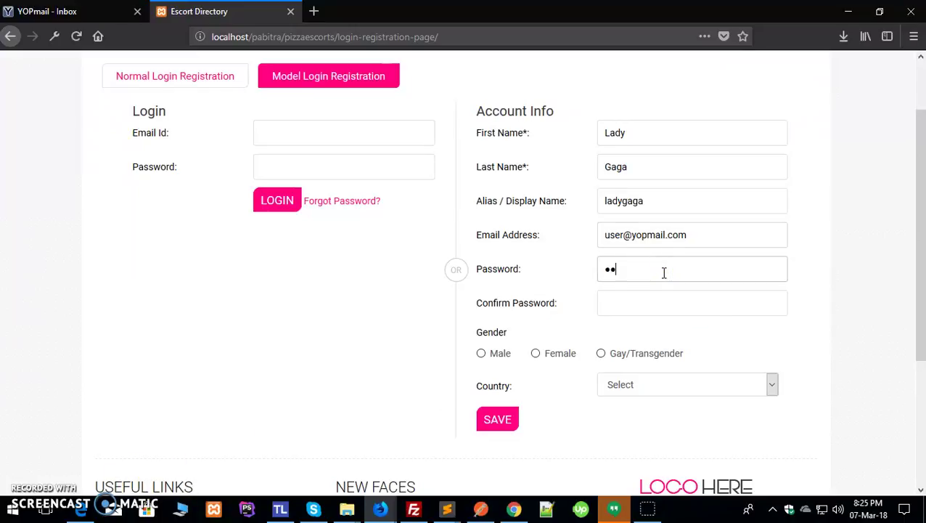
pyautogui.click(657, 273)
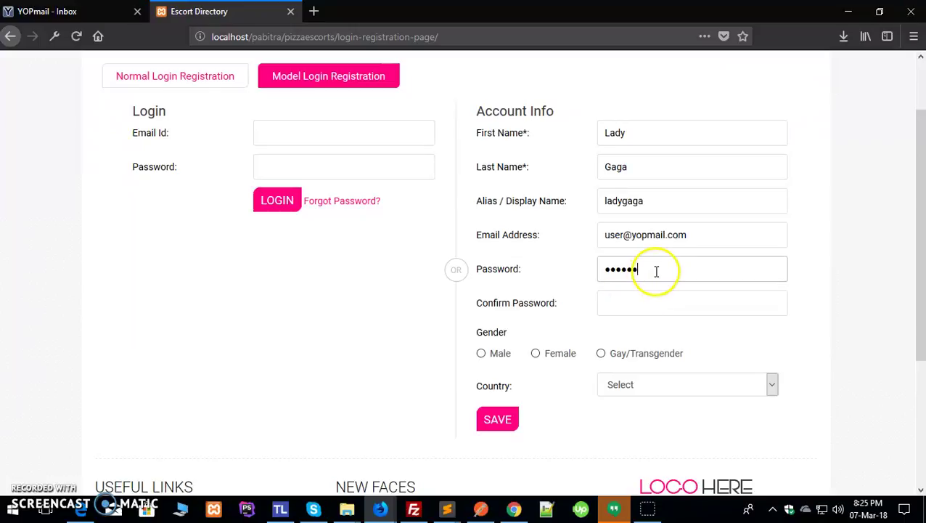
pyautogui.click(617, 302)
pyautogui.write('1')
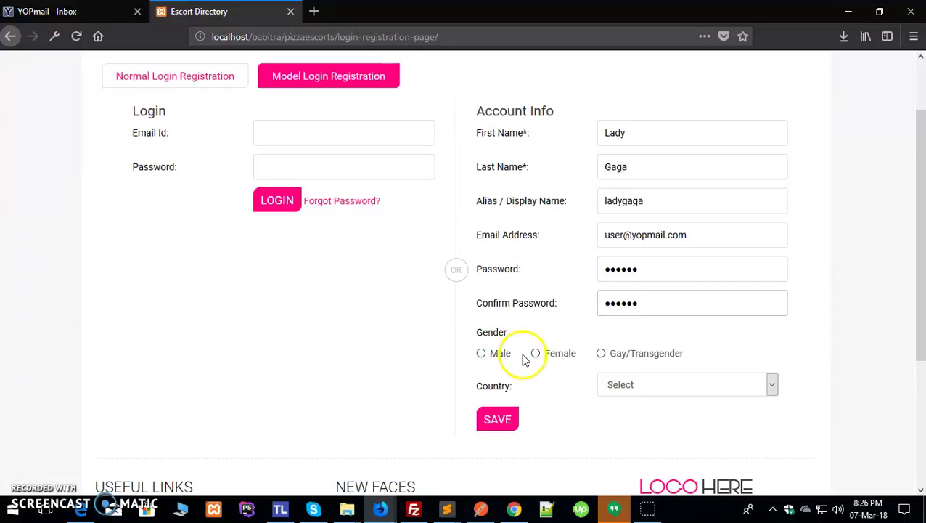
pyautogui.click(536, 353)
pyautogui.click(692, 384)
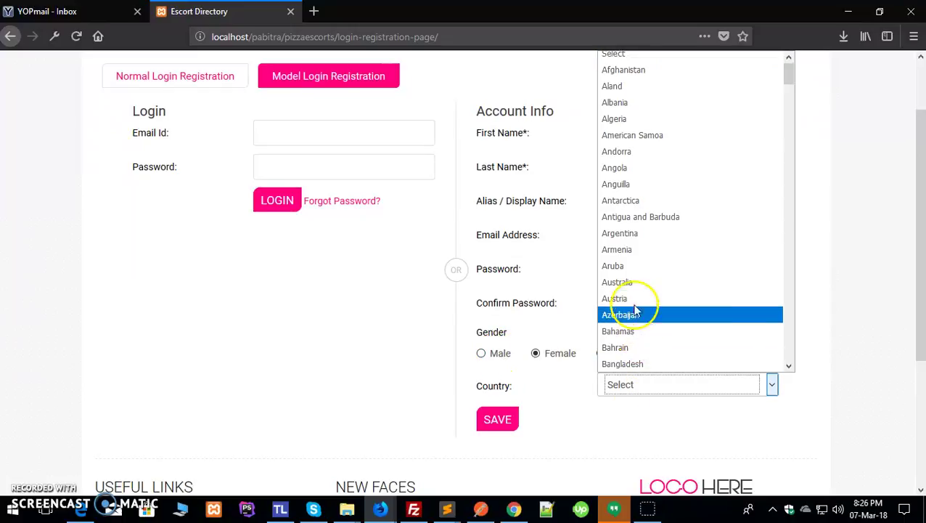
pyautogui.click(633, 282)
pyautogui.click(500, 427)
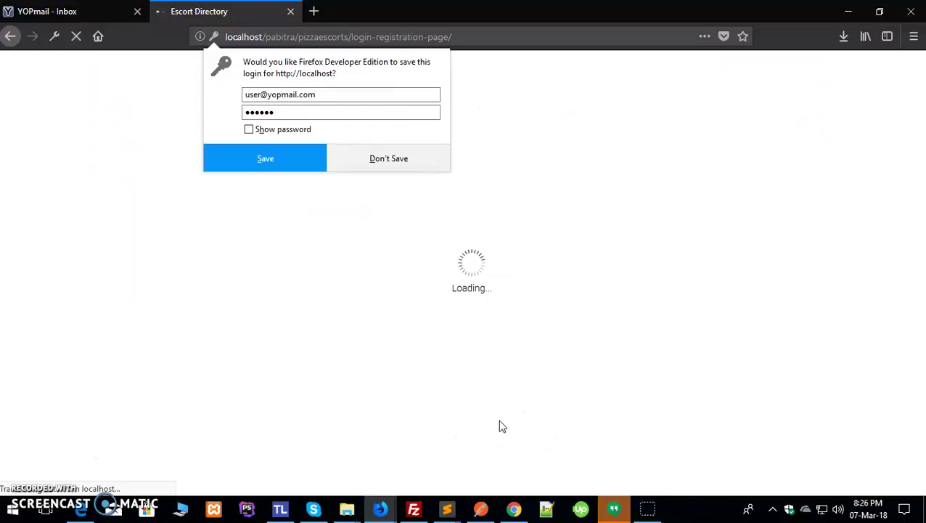
# Save the login in Firefox, then log in with the saved ladygaga email
pyautogui.click(281, 160)
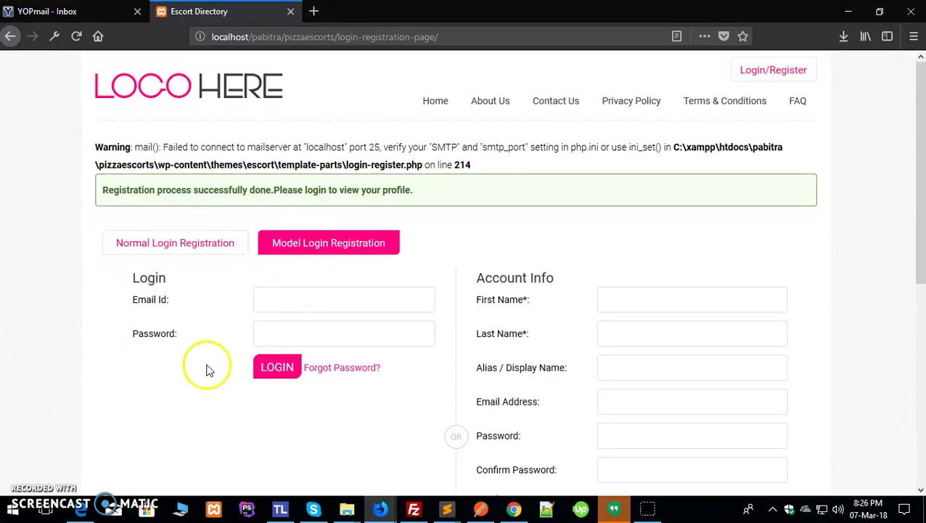
pyautogui.click(298, 300)
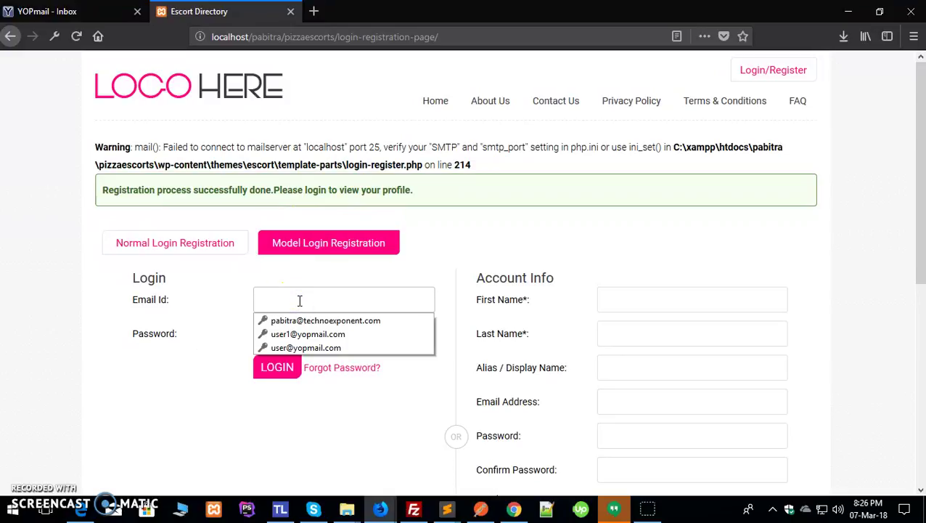
pyautogui.click(308, 348)
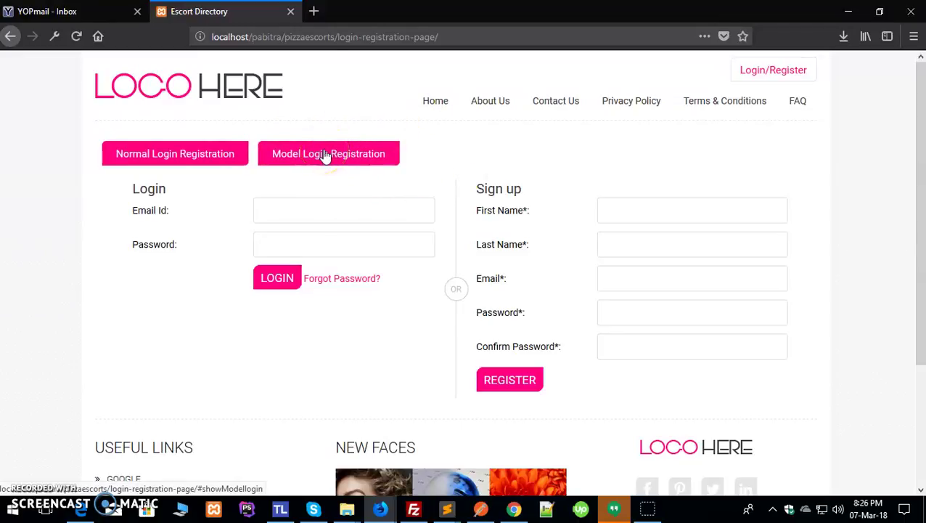
pyautogui.click(327, 159)
# In the reloaded admin Model List, change the ladygaga account's status
pyautogui.hotkey('alt', 'Tab')
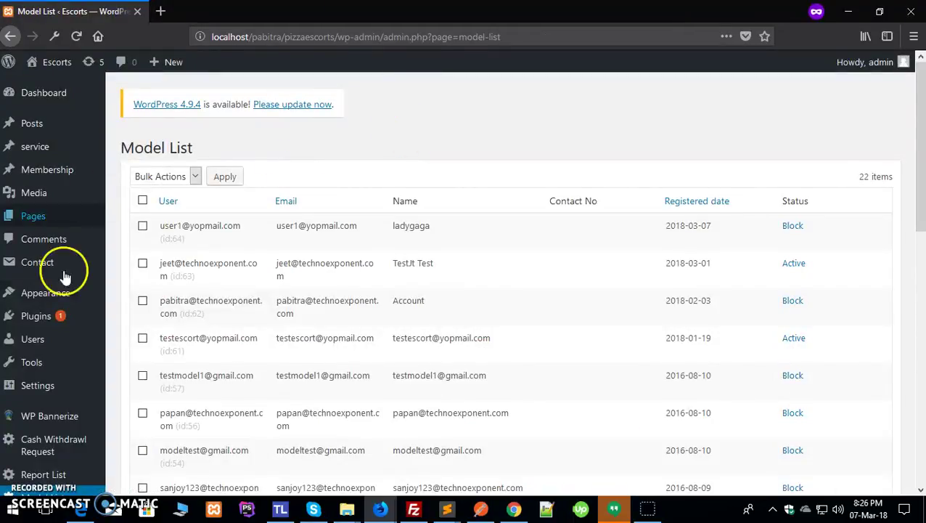
pyautogui.scroll(-5, 61, 341)
pyautogui.click(39, 294)
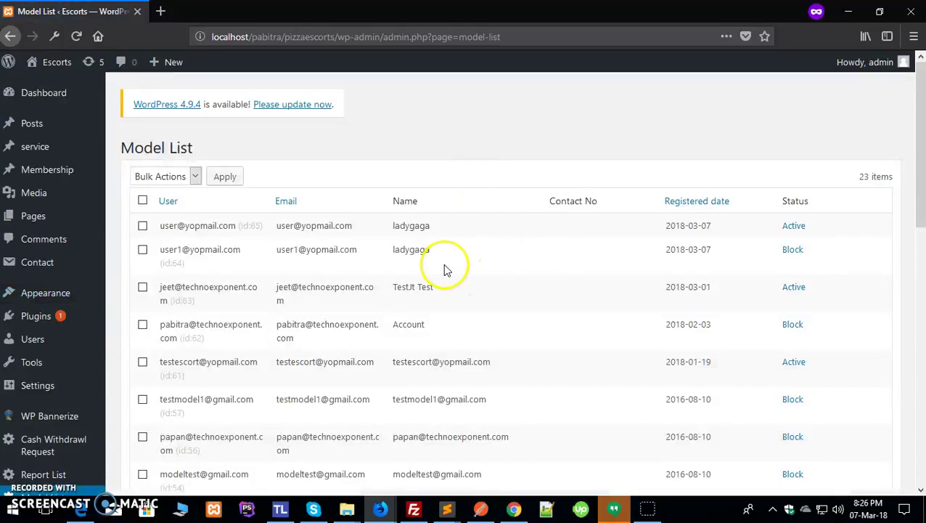
pyautogui.click(793, 227)
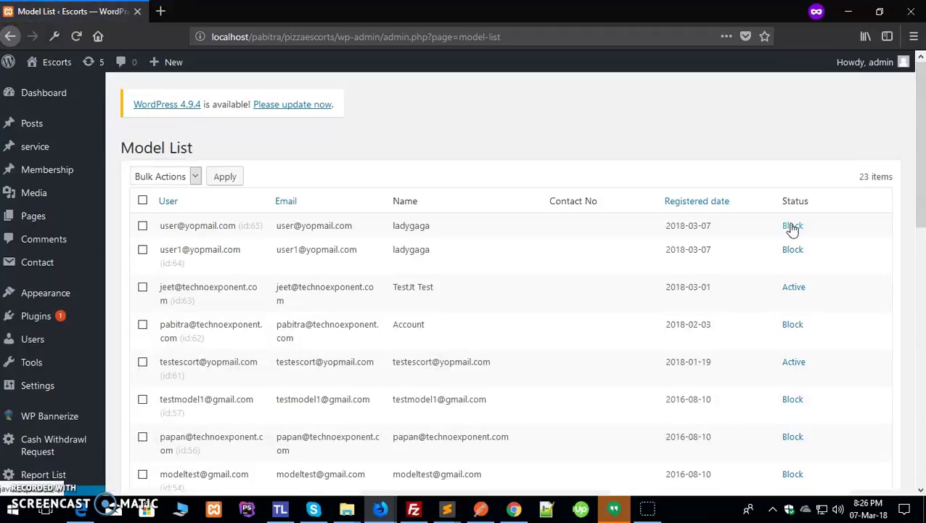
pyautogui.hotkey('alt', 'Tab')
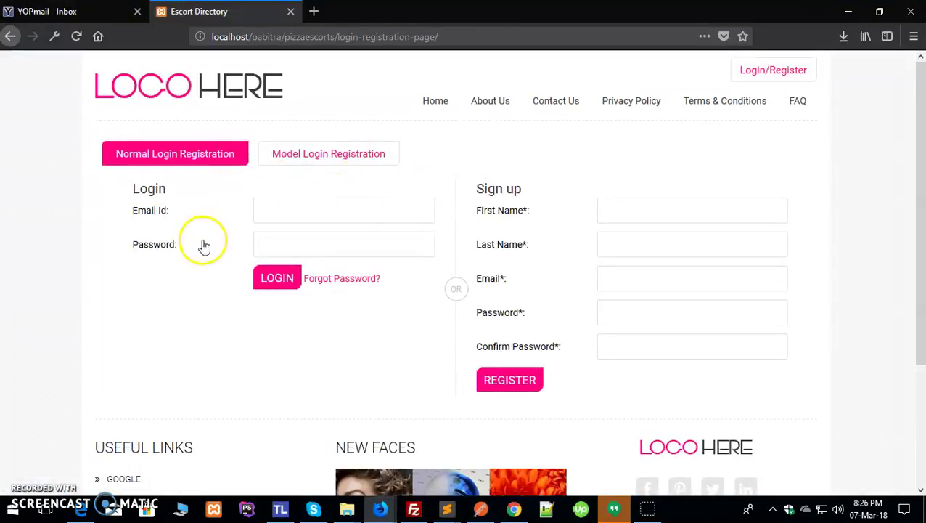
# Log in to LOCO HERE as ladygaga using the saved login
pyautogui.click(316, 158)
pyautogui.click(311, 211)
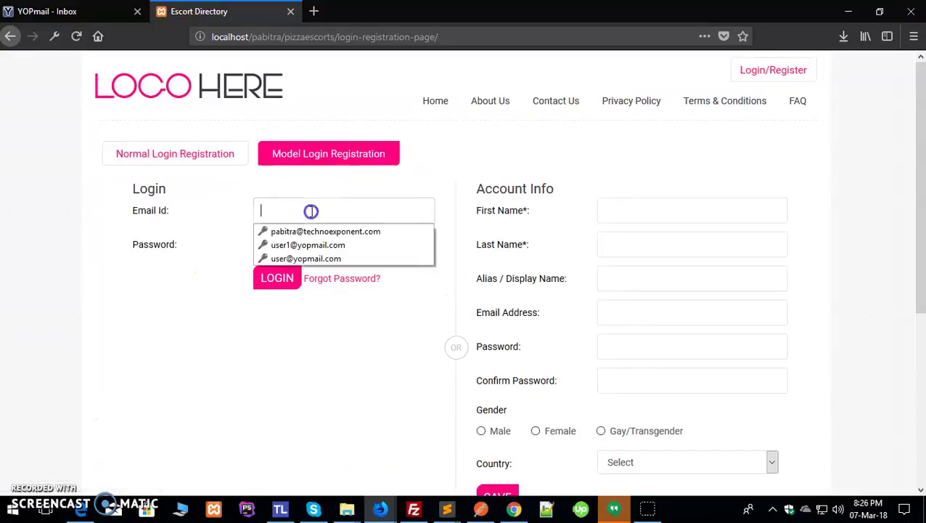
pyautogui.click(305, 260)
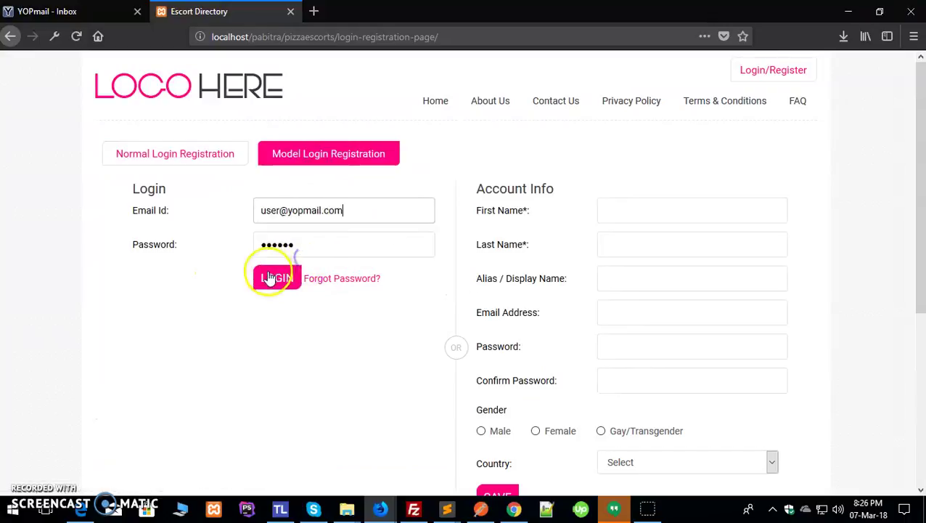
pyautogui.click(273, 278)
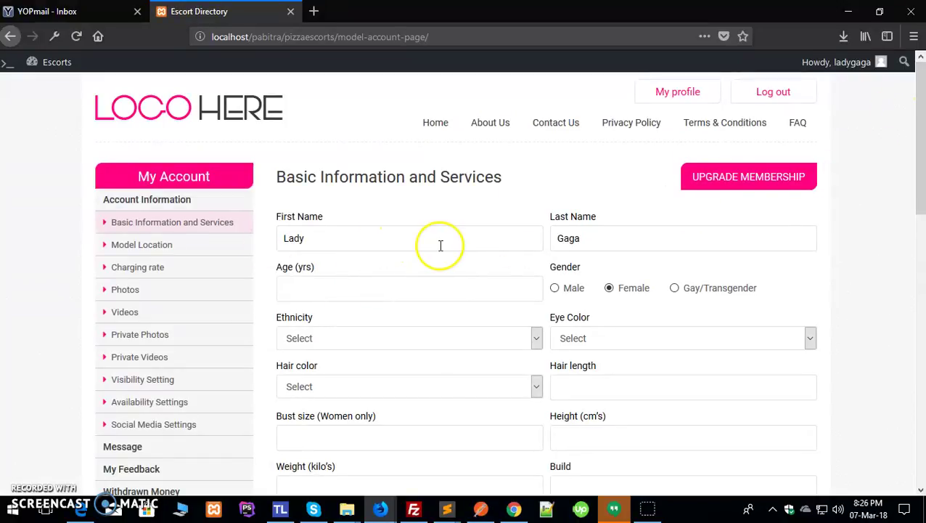
# Set age 26, ethnicity Americans, and red eye and hair colour
pyautogui.click(368, 292)
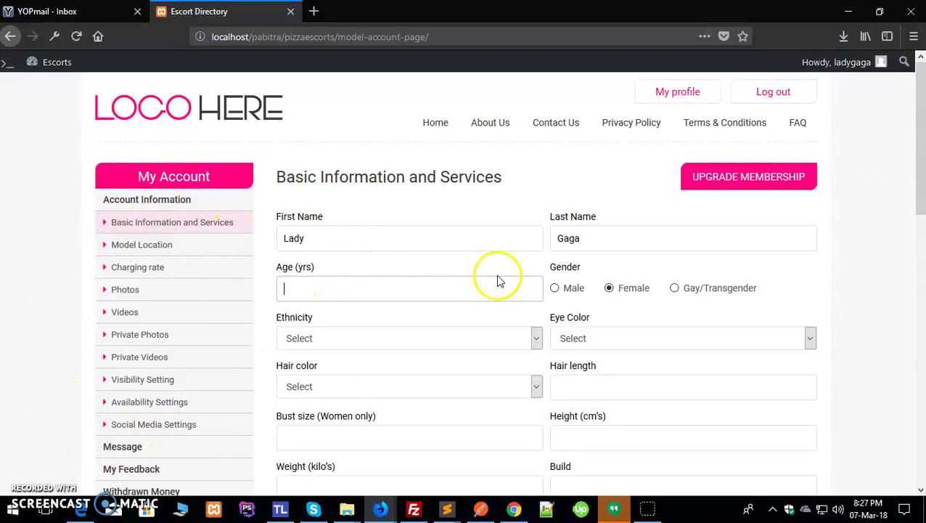
pyautogui.scroll(-2, 498, 280)
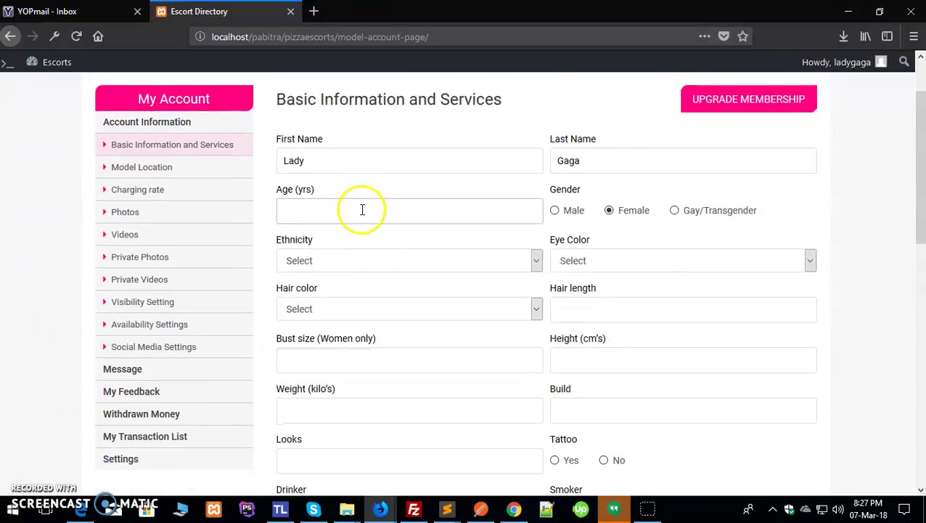
pyautogui.click(362, 210)
pyautogui.click(310, 245)
pyautogui.click(398, 260)
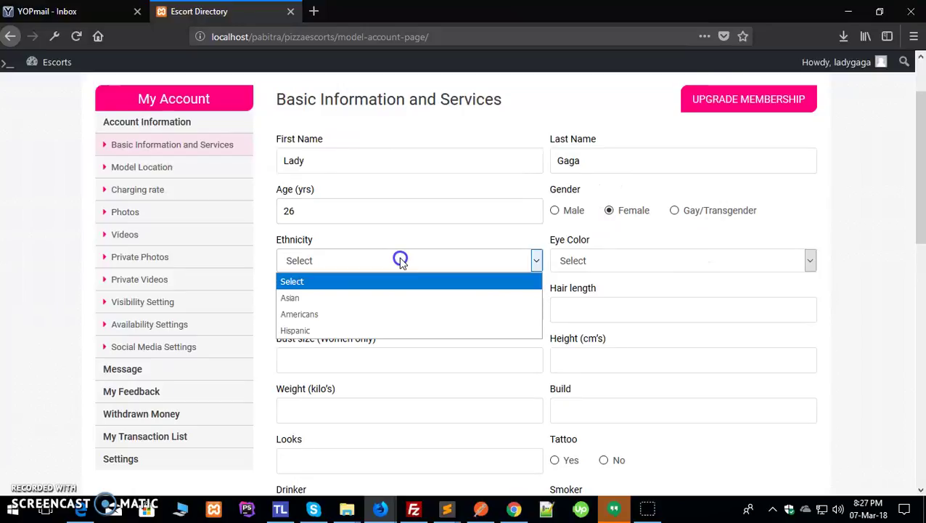
pyautogui.click(338, 313)
pyautogui.click(682, 273)
pyautogui.click(584, 314)
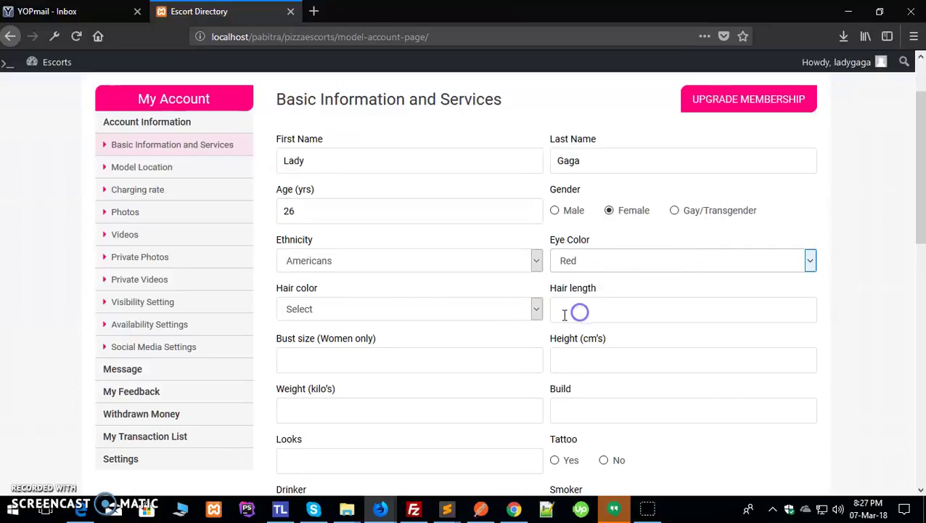
pyautogui.click(383, 308)
pyautogui.click(306, 363)
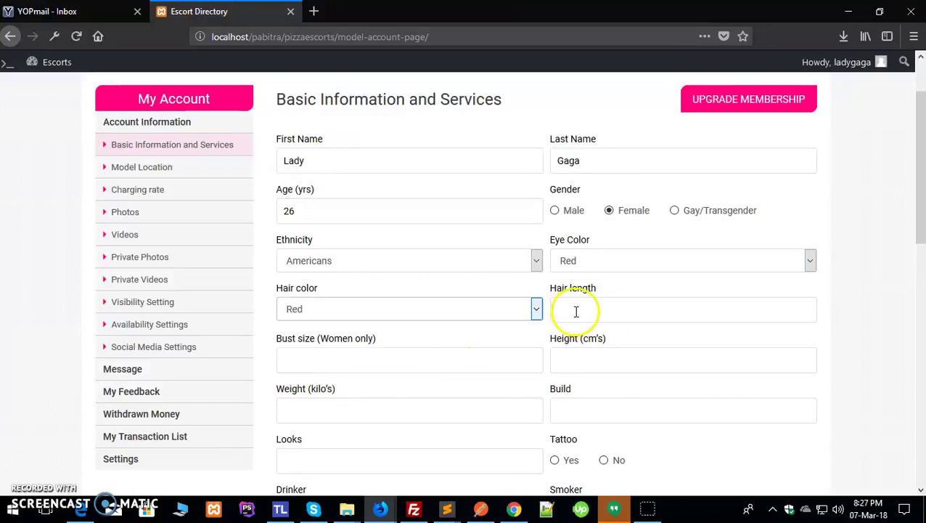
# Fill hair length, bust 33, height 5' 6" and weight 49
pyautogui.click(626, 307)
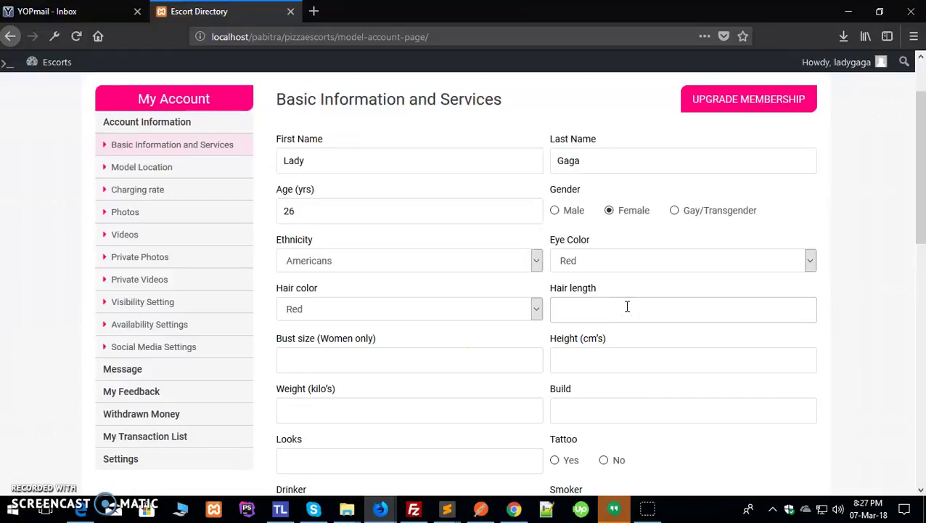
pyautogui.write('6')
pyautogui.click(391, 361)
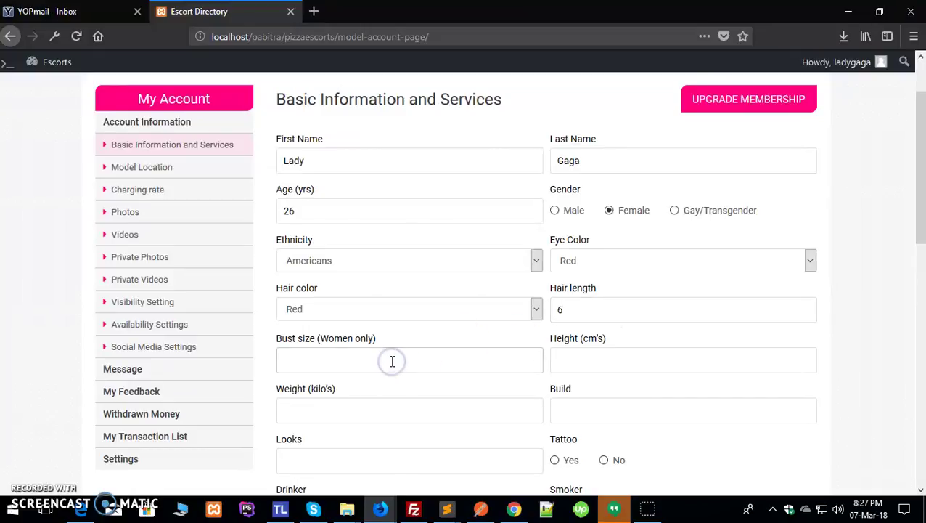
pyautogui.write('3')
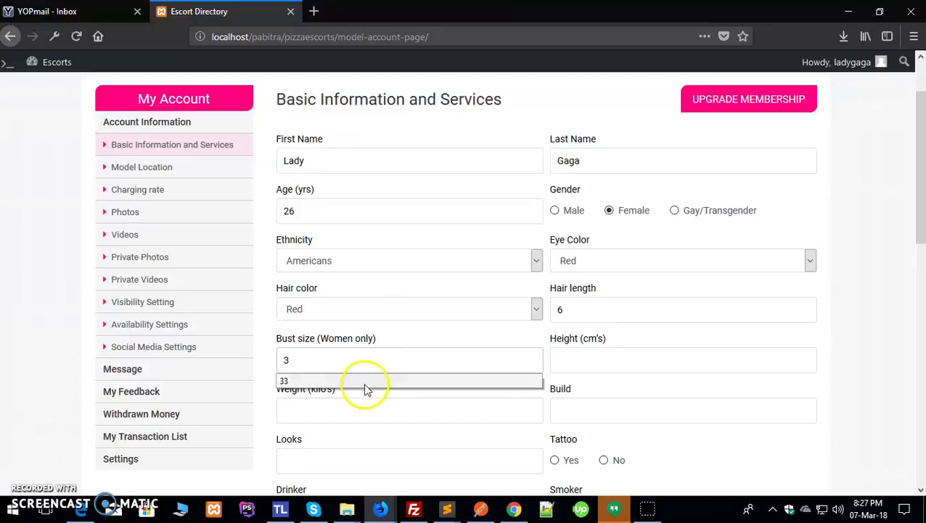
pyautogui.click(363, 381)
pyautogui.click(577, 361)
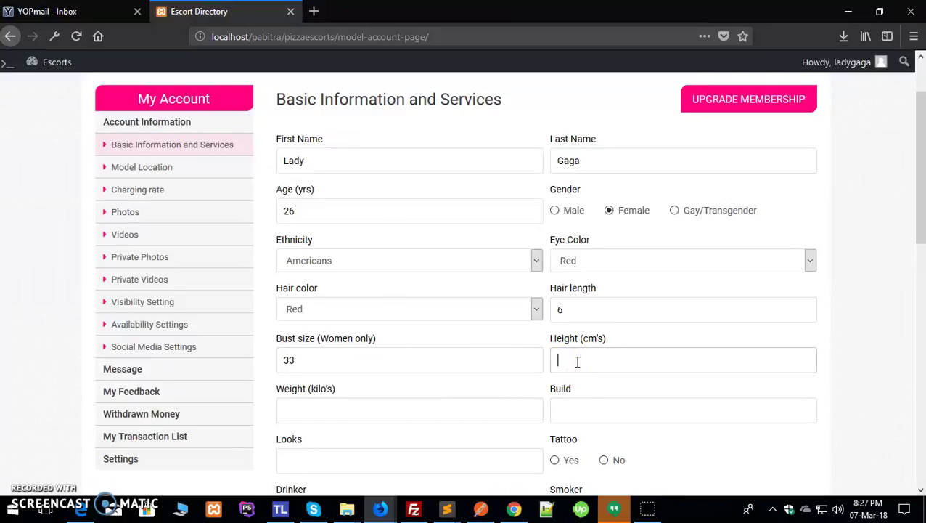
pyautogui.write('5')
pyautogui.click(573, 381)
pyautogui.scroll(-2, 348, 392)
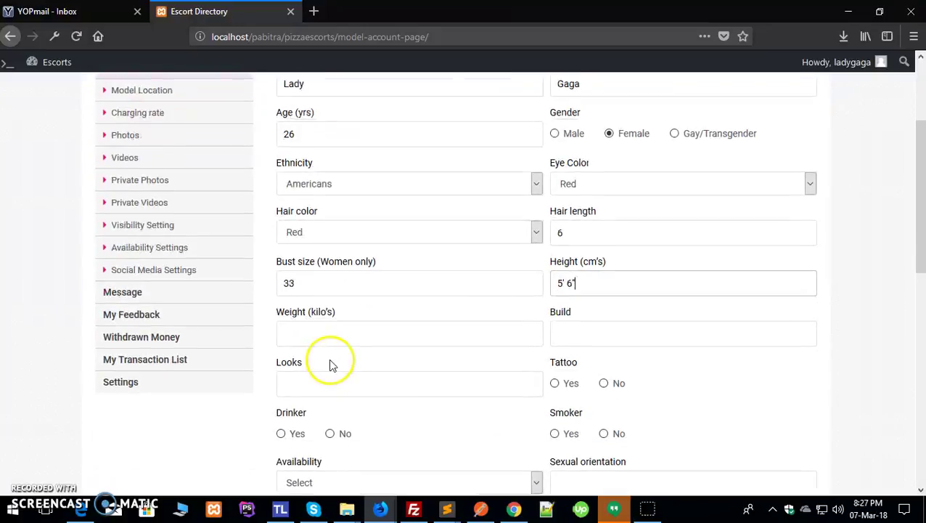
pyautogui.click(334, 335)
pyautogui.write('4')
pyautogui.click(328, 354)
# Set looks to Beautiful, mark tattoo and drinker, and choose availability OPT 1
pyautogui.click(316, 383)
pyautogui.write('B')
pyautogui.click(326, 405)
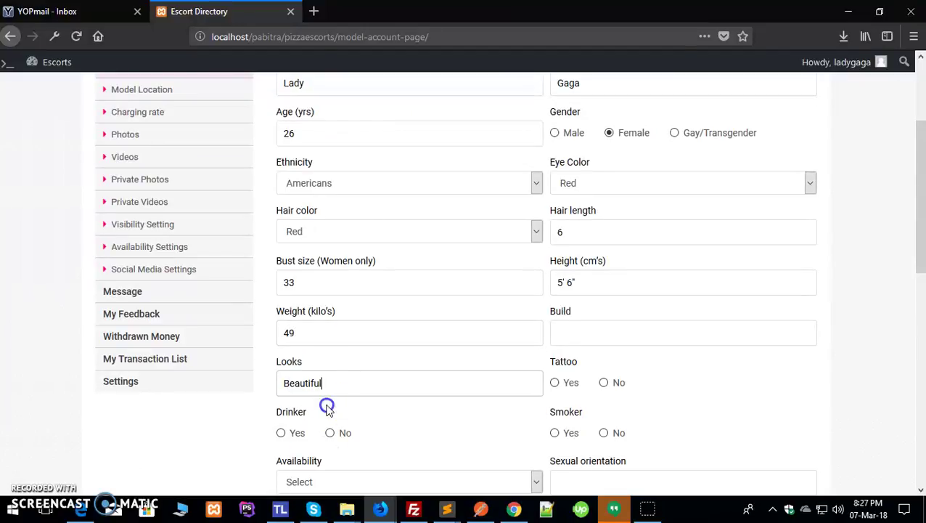
pyautogui.click(555, 382)
pyautogui.click(281, 433)
pyautogui.scroll(-1, 458, 401)
pyautogui.scroll(-3, 508, 363)
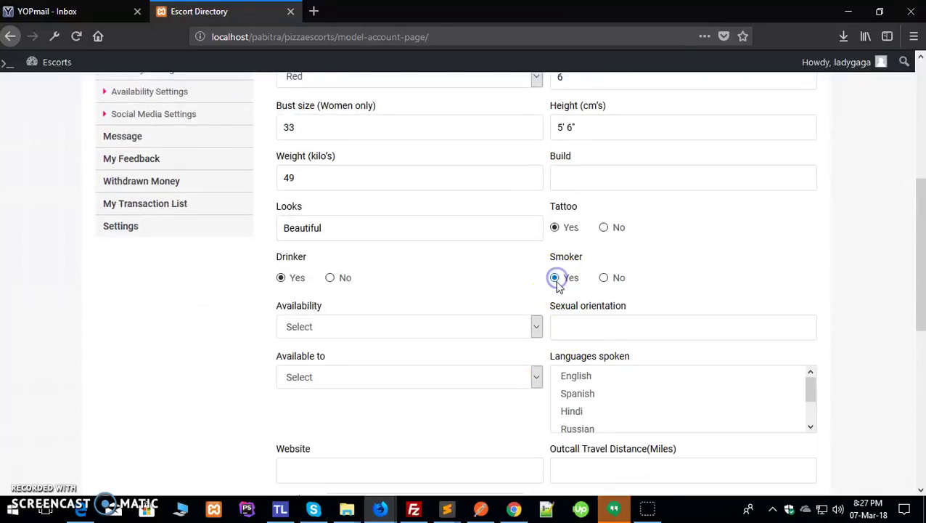
pyautogui.click(395, 328)
pyautogui.click(335, 364)
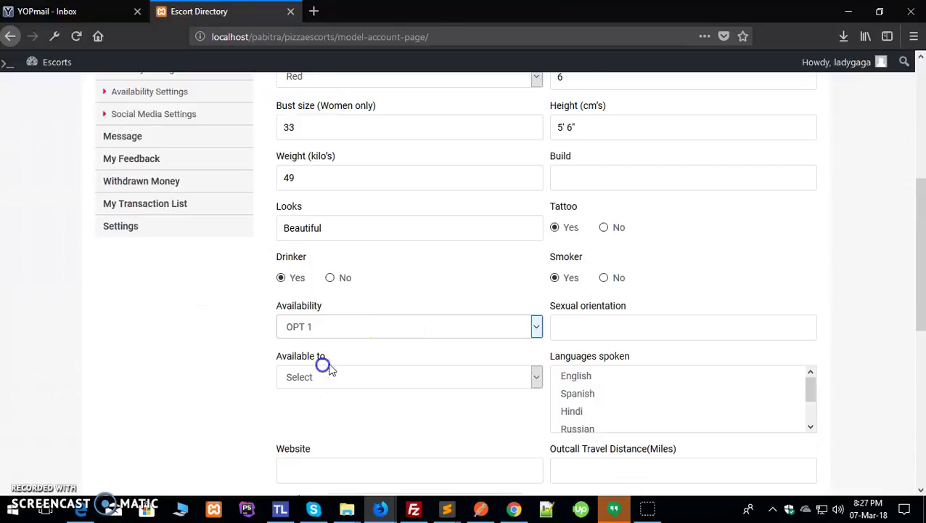
# Set sexual orientation Erotic, available to OPTION 2, and English as a language
pyautogui.click(584, 323)
pyautogui.write('Er')
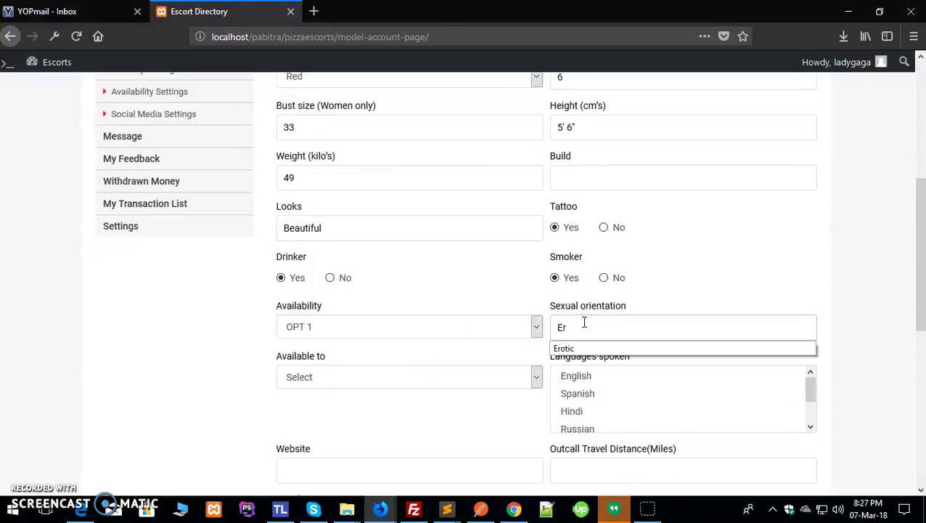
pyautogui.click(575, 348)
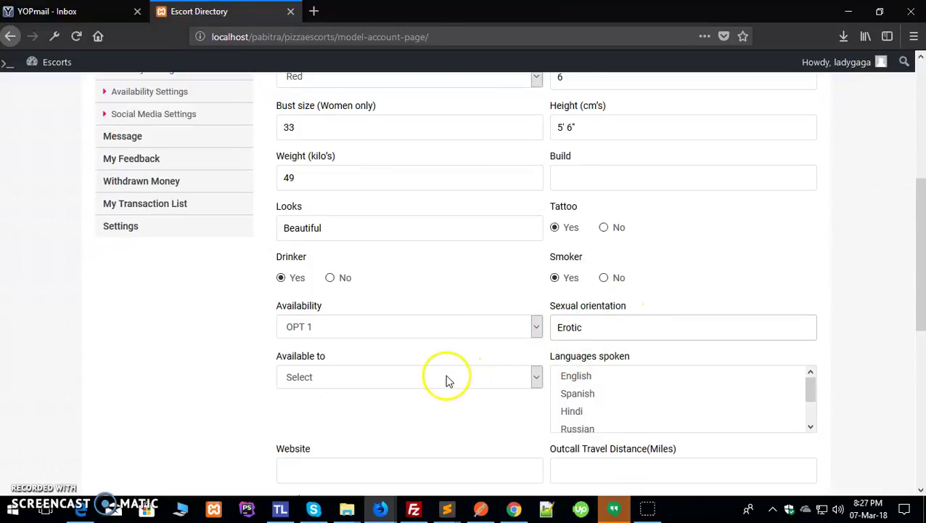
pyautogui.click(446, 377)
pyautogui.click(312, 429)
pyautogui.click(576, 376)
pyautogui.scroll(-1, 245, 366)
pyautogui.scroll(-3, 246, 366)
# Enter Facebook.com as the website, the details text and the outcall travel distance
pyautogui.click(393, 237)
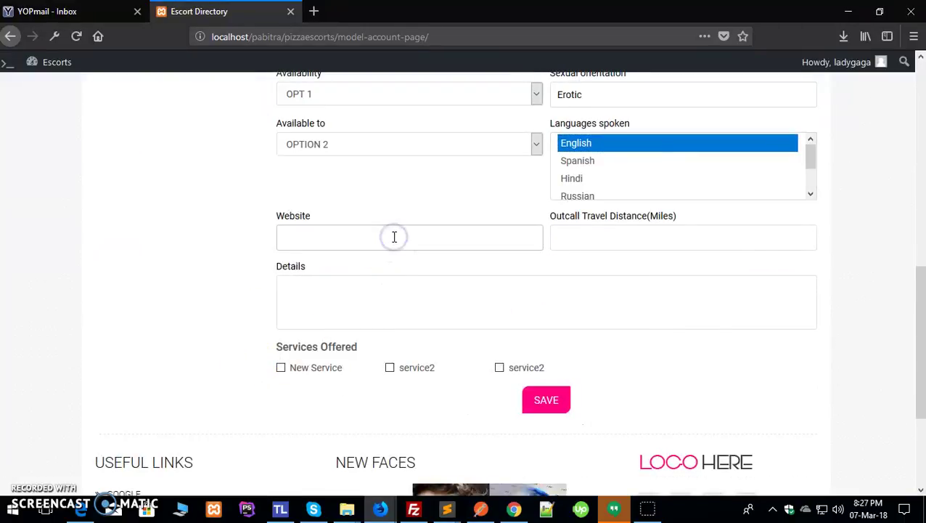
pyautogui.write('face')
pyautogui.click(336, 259)
pyautogui.click(317, 292)
pyautogui.write('Hi all.')
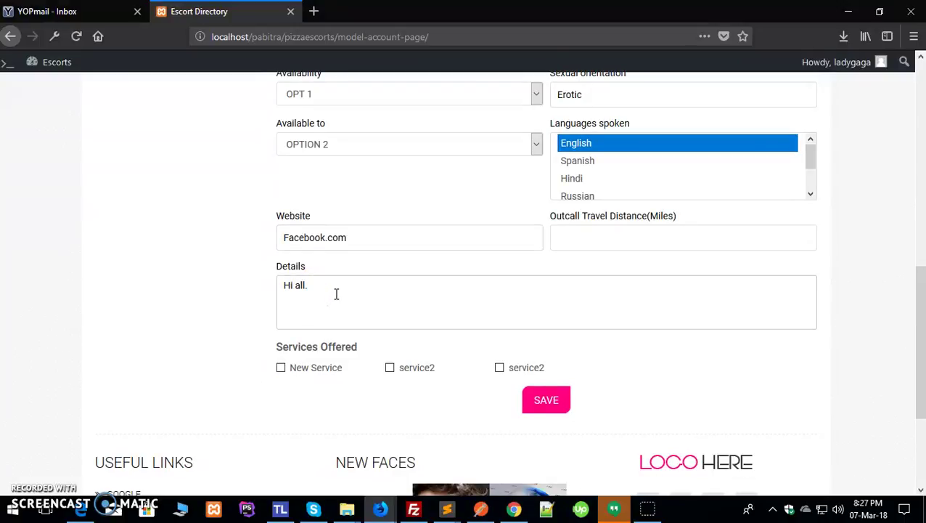
pyautogui.click(623, 242)
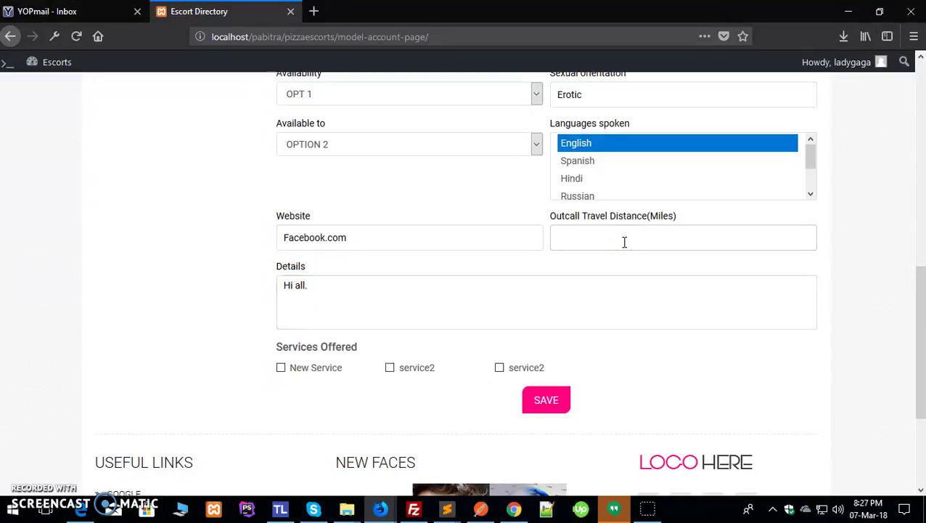
pyautogui.write('100')
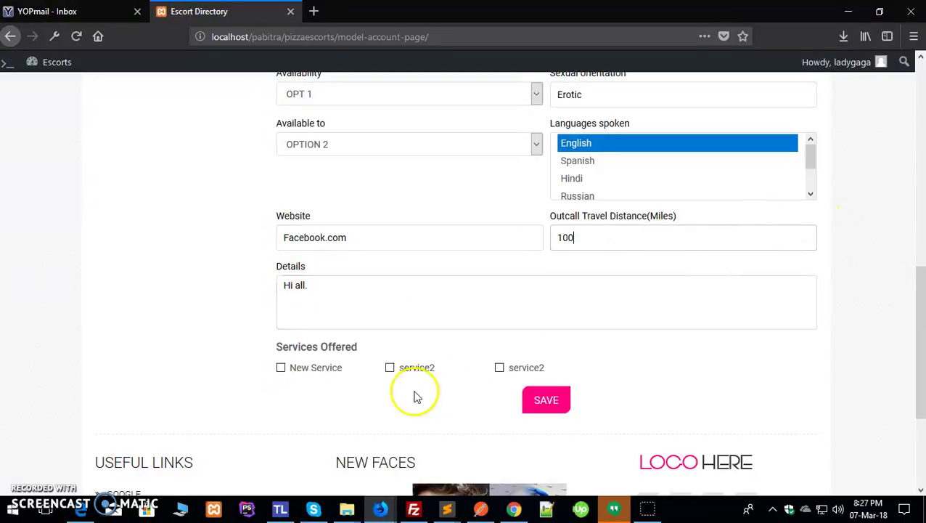
# Offer New Service and service2, then save the profile
pyautogui.click(281, 367)
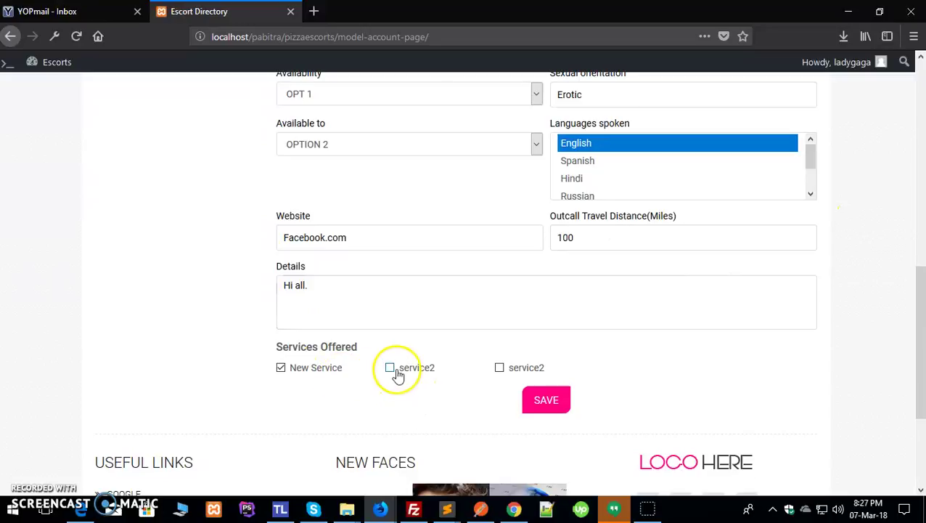
pyautogui.click(499, 367)
pyautogui.click(550, 405)
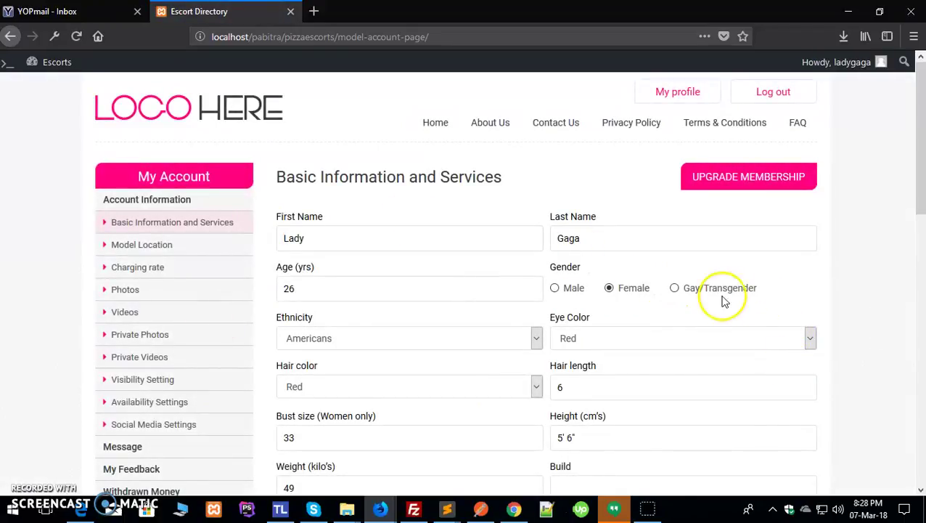
pyautogui.scroll(-5, 802, 308)
pyautogui.scroll(-3, 804, 309)
pyautogui.scroll(5, 804, 302)
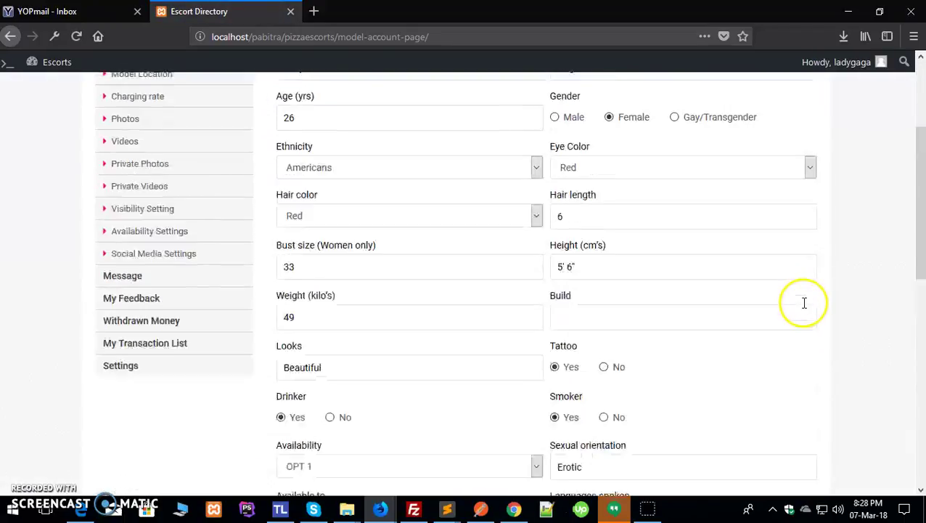
pyautogui.scroll(3, 804, 305)
# Choose Only Outcall with town Kolkata, city saltlake, postcode 756032, and save
pyautogui.click(151, 246)
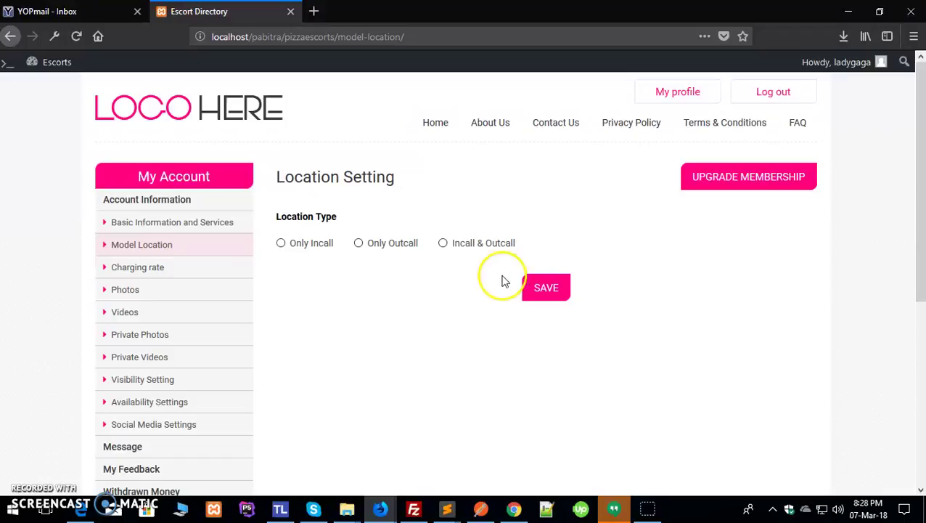
pyautogui.click(359, 244)
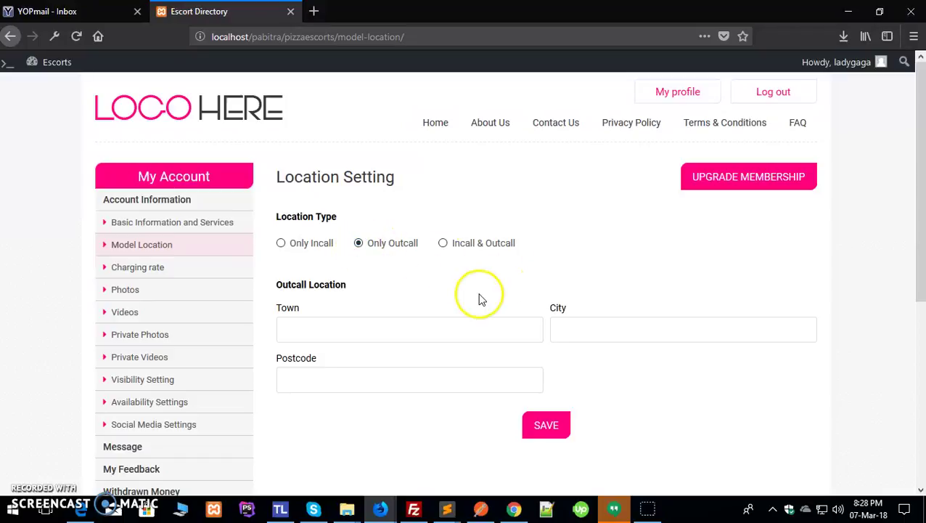
pyautogui.click(333, 329)
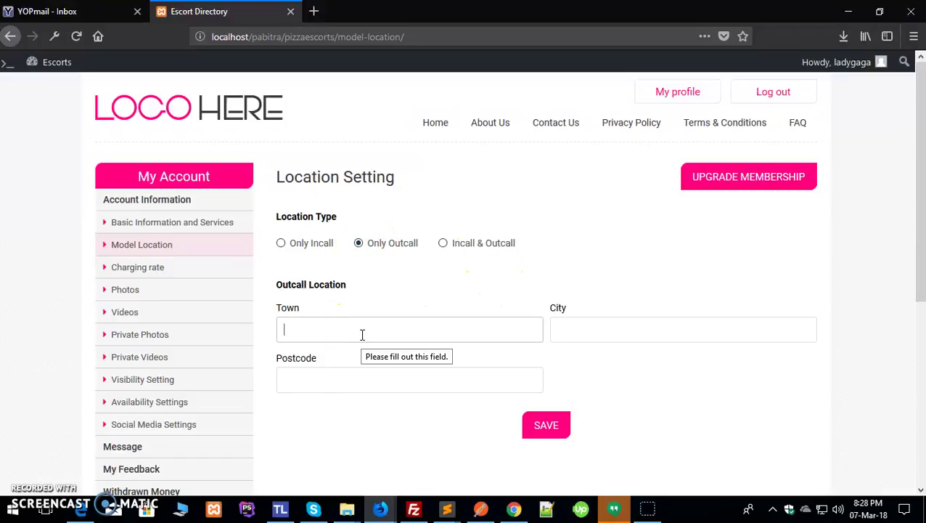
pyautogui.write('K')
pyautogui.click(364, 352)
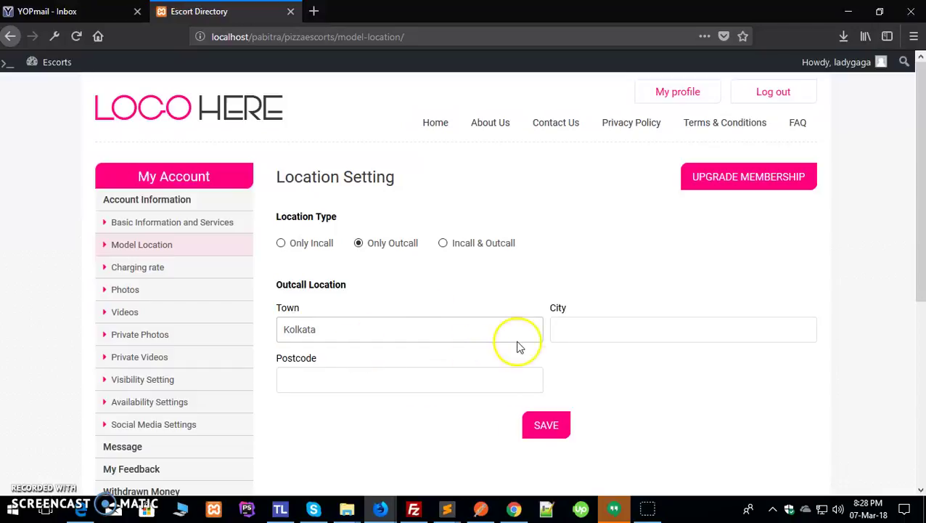
pyautogui.click(574, 330)
pyautogui.write('Sa')
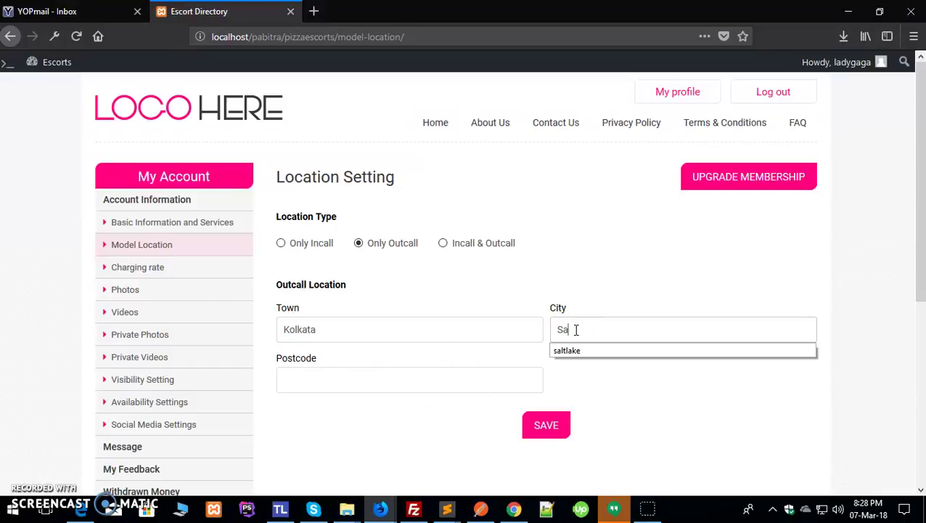
pyautogui.click(567, 352)
pyautogui.click(388, 385)
pyautogui.write('756032')
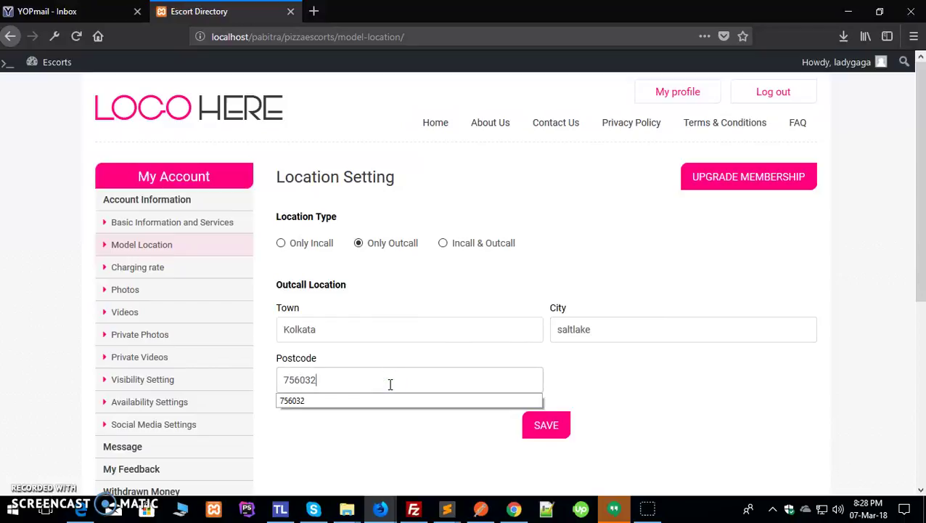
pyautogui.click(316, 402)
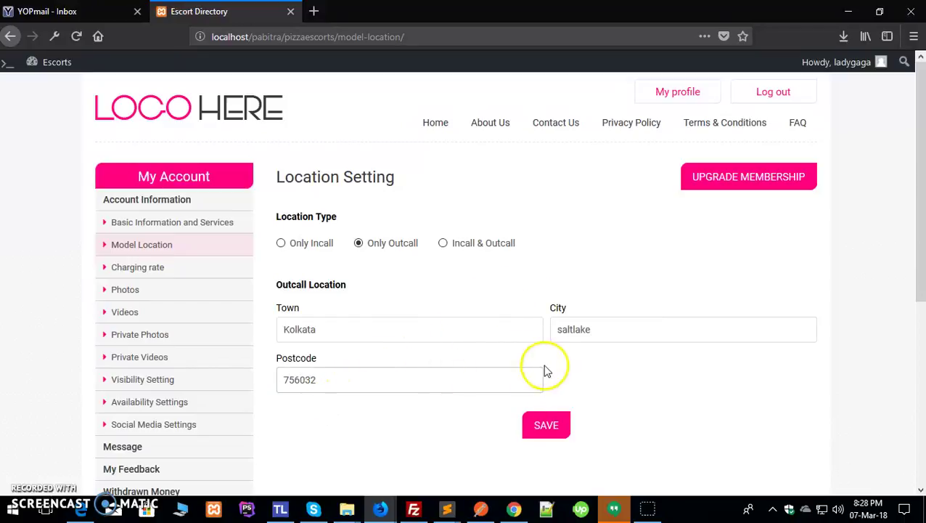
pyautogui.click(542, 427)
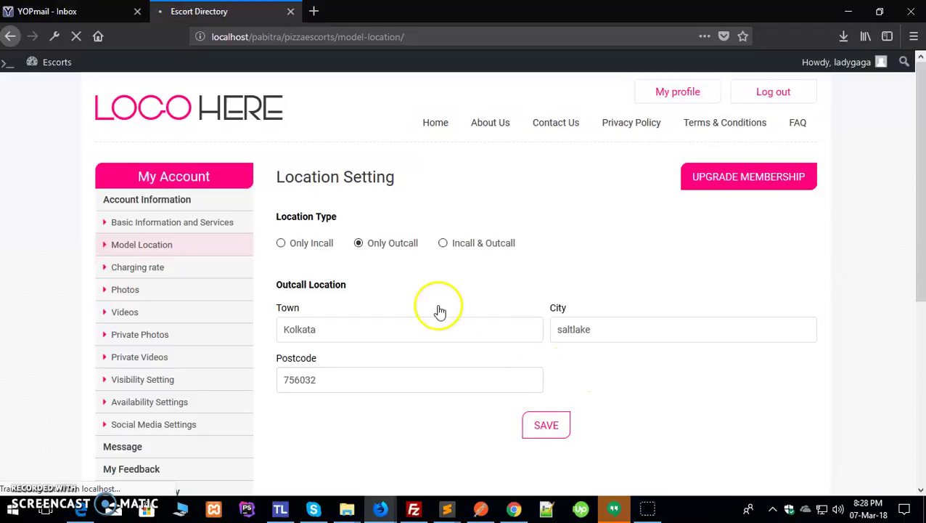
# Add incall rates of 1 Hour at $300 and 2 Hour at $500
pyautogui.click(127, 269)
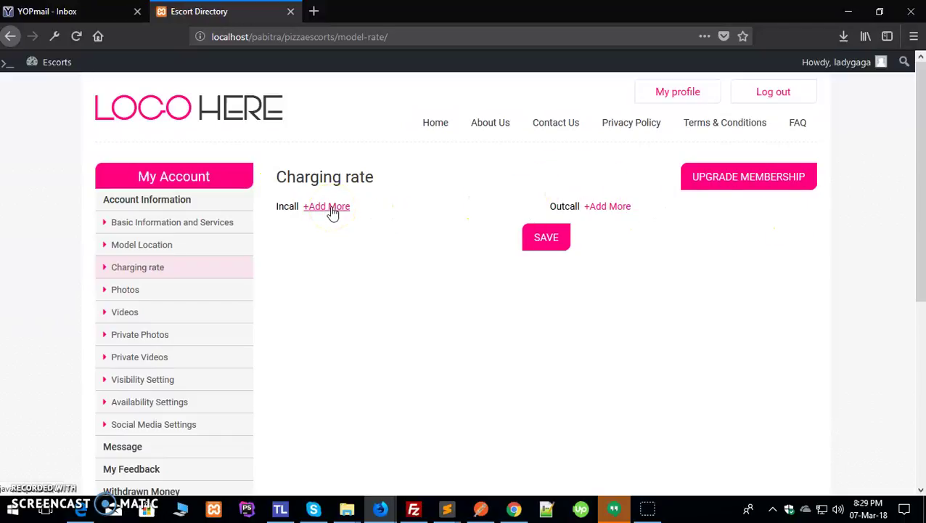
pyautogui.click(334, 209)
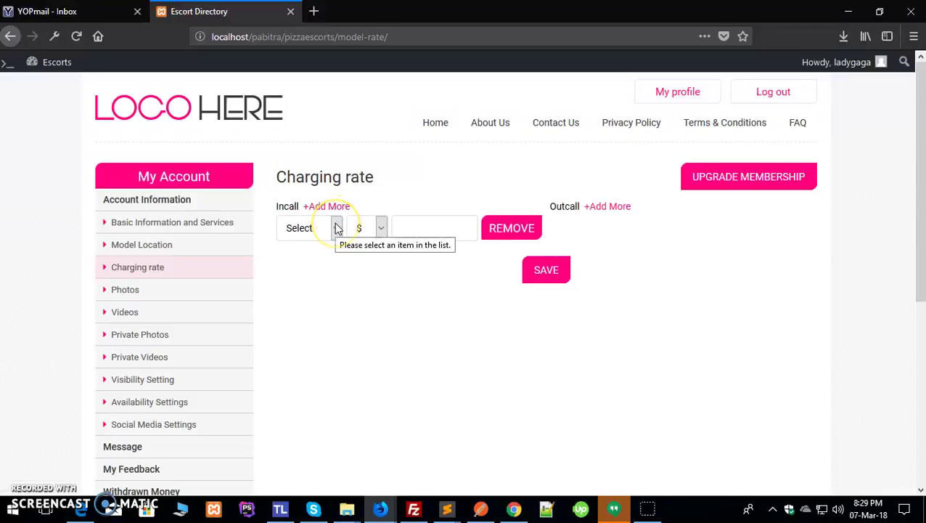
pyautogui.click(336, 228)
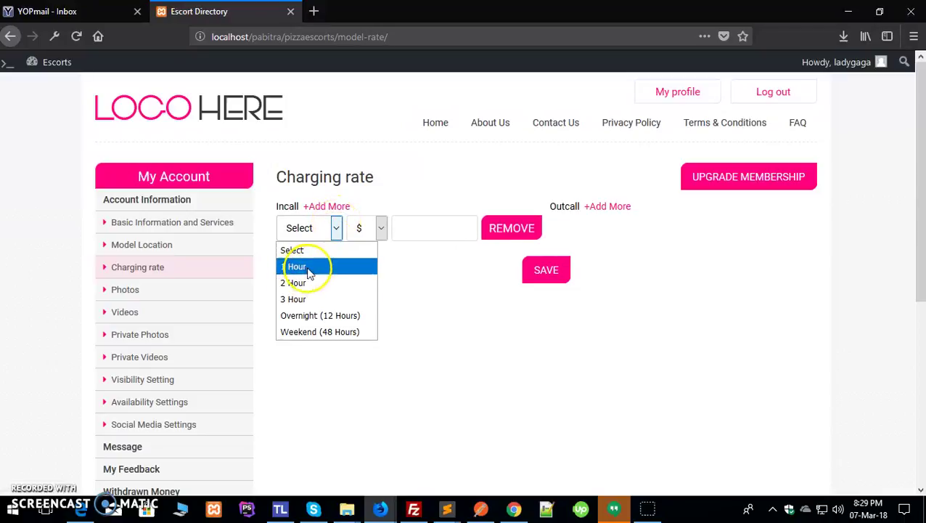
pyautogui.click(320, 267)
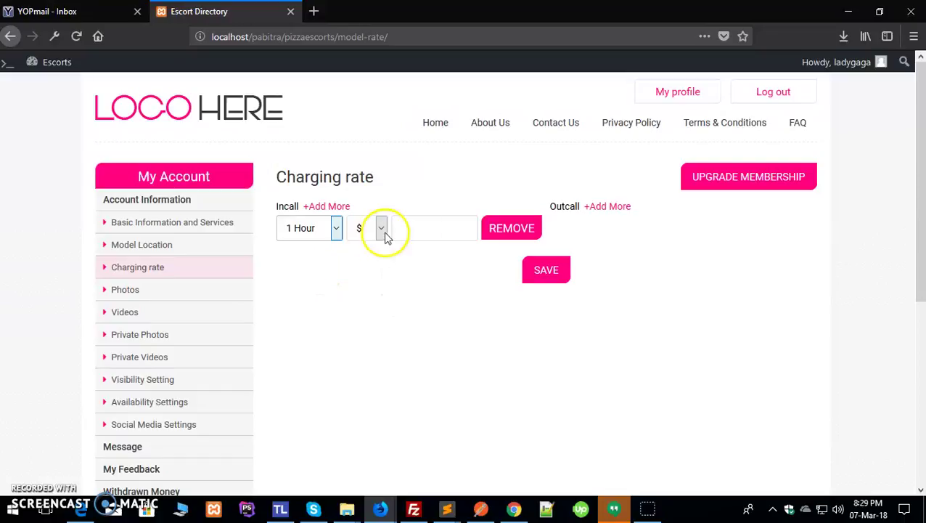
pyautogui.click(434, 226)
pyautogui.write('300')
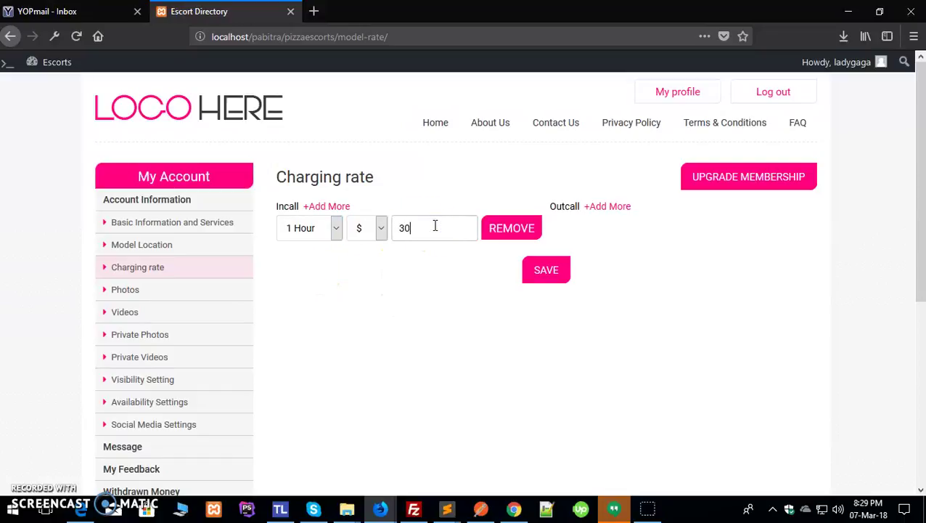
pyautogui.click(331, 206)
pyautogui.click(336, 260)
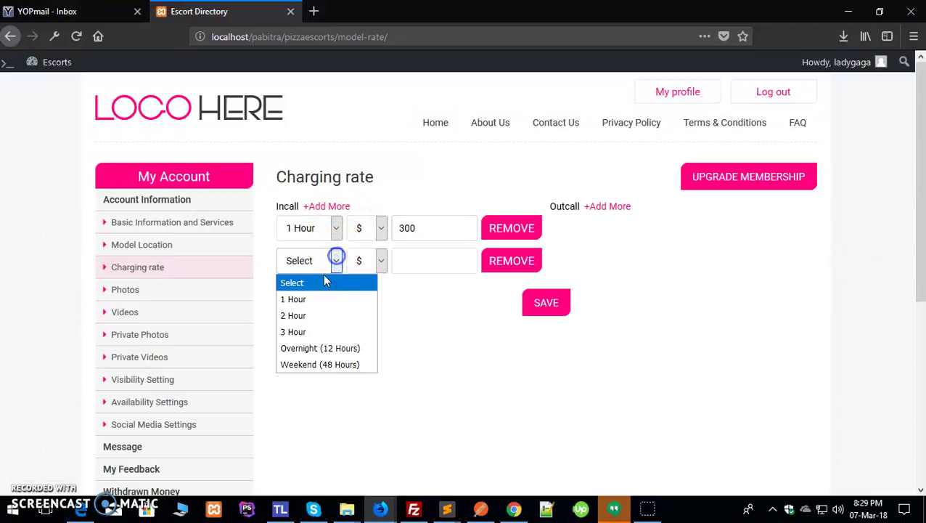
pyautogui.click(294, 314)
pyautogui.click(427, 260)
pyautogui.write('500')
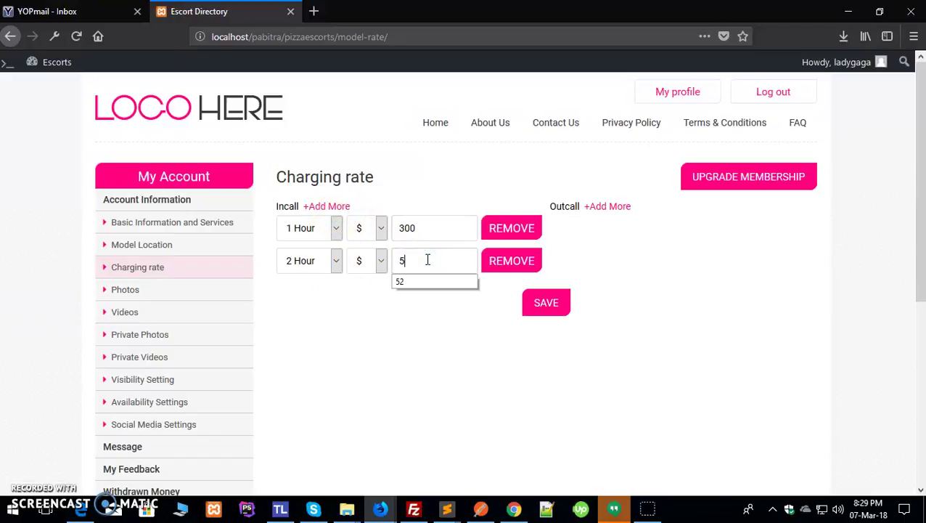
# Dismiss the five-rate limit warning and delete the three empty incall rows
pyautogui.click(341, 207)
pyautogui.click(342, 207)
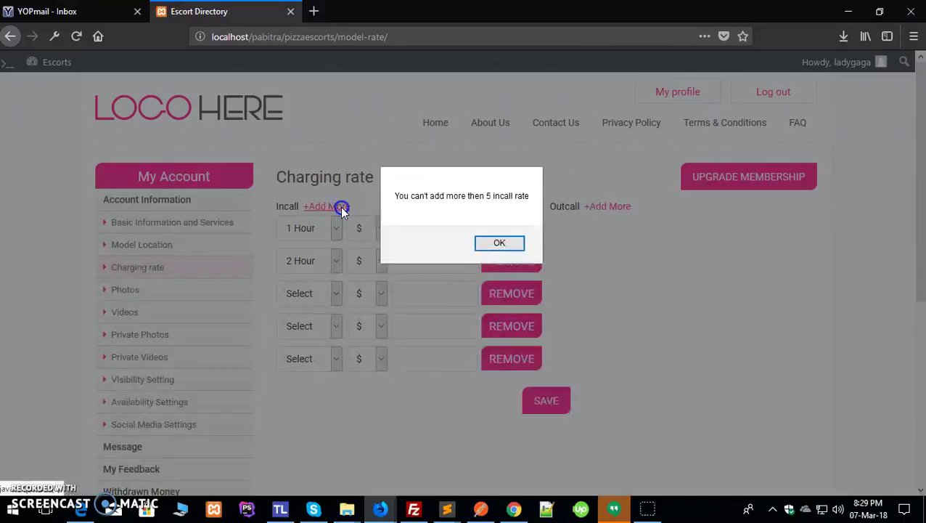
pyautogui.click(494, 244)
pyautogui.click(490, 324)
pyautogui.click(502, 331)
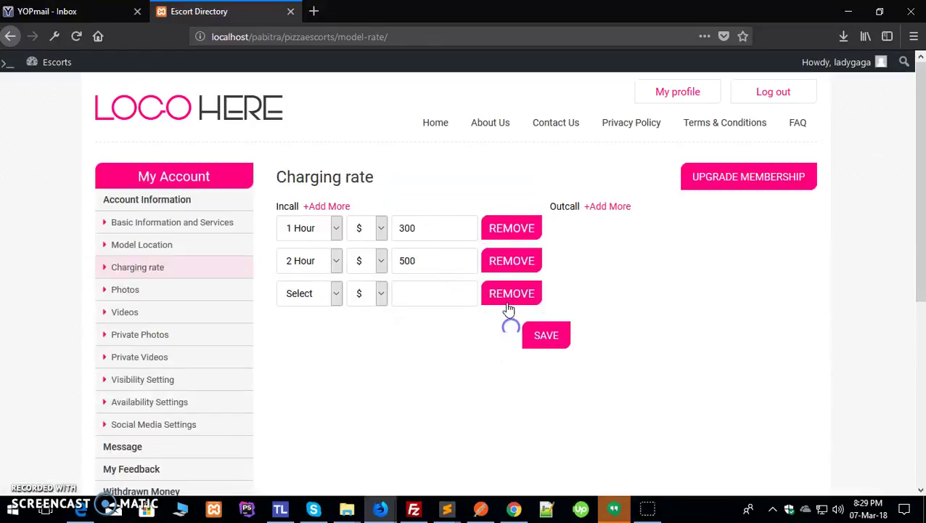
pyautogui.click(509, 305)
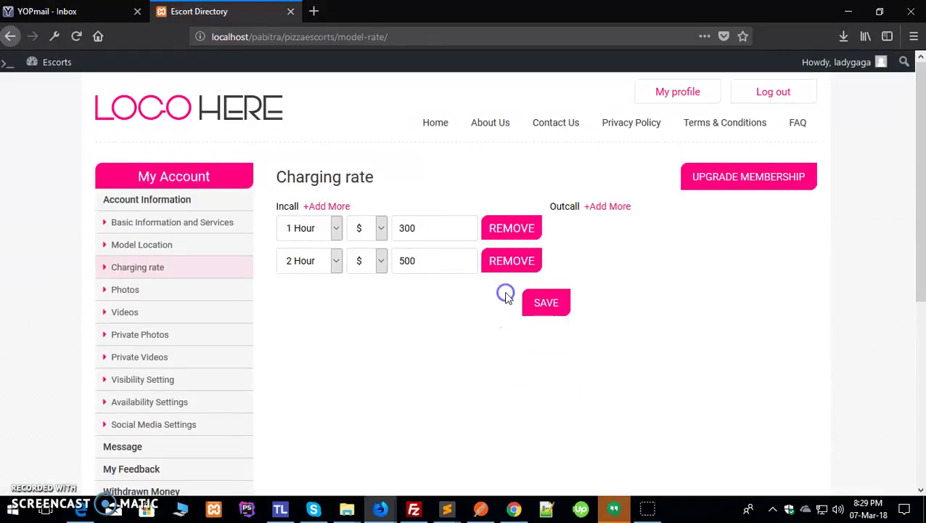
# Add outcall rates of 3 Hour at $700 and Overnight at $1000, then save
pyautogui.click(618, 207)
pyautogui.click(588, 227)
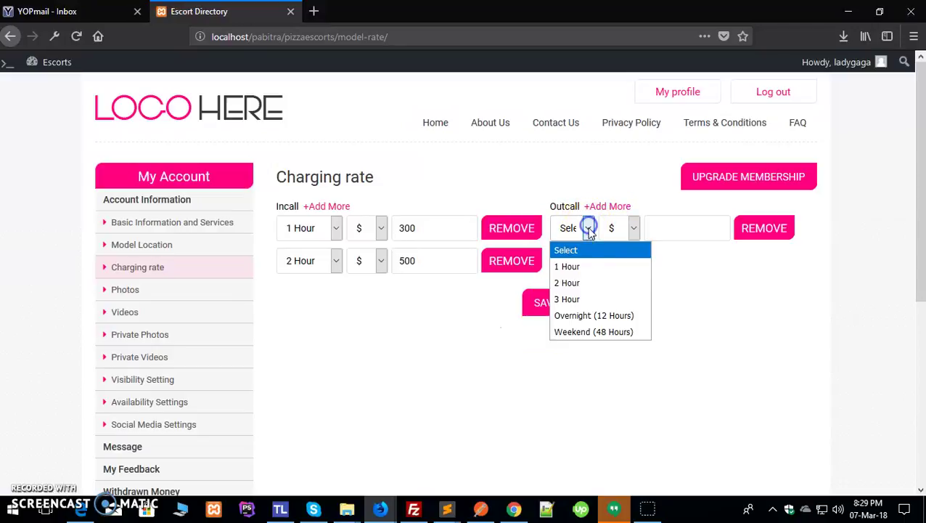
pyautogui.click(585, 296)
pyautogui.click(670, 231)
pyautogui.write('700')
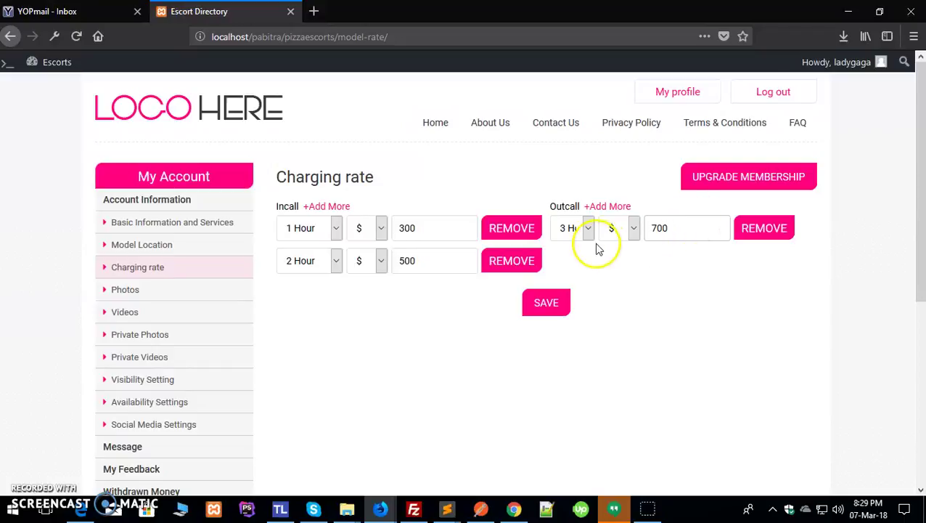
pyautogui.click(616, 207)
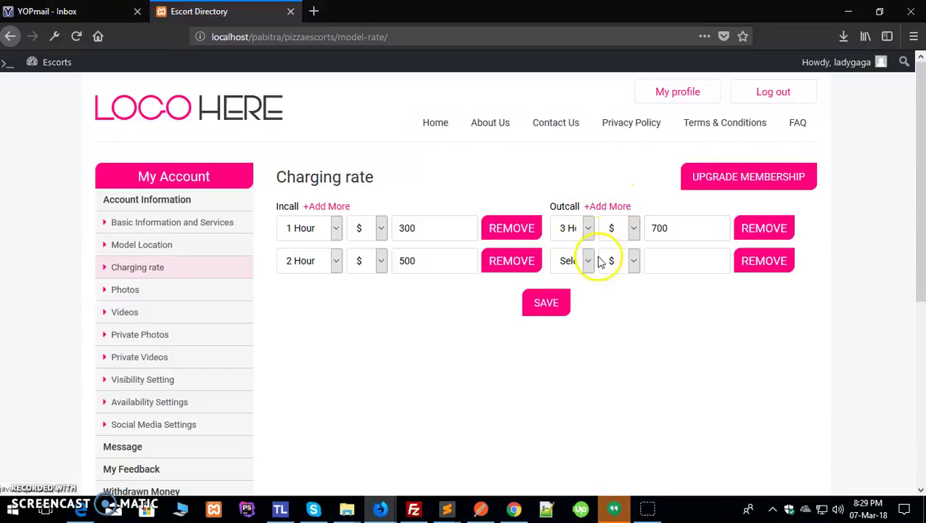
pyautogui.click(588, 260)
pyautogui.click(585, 348)
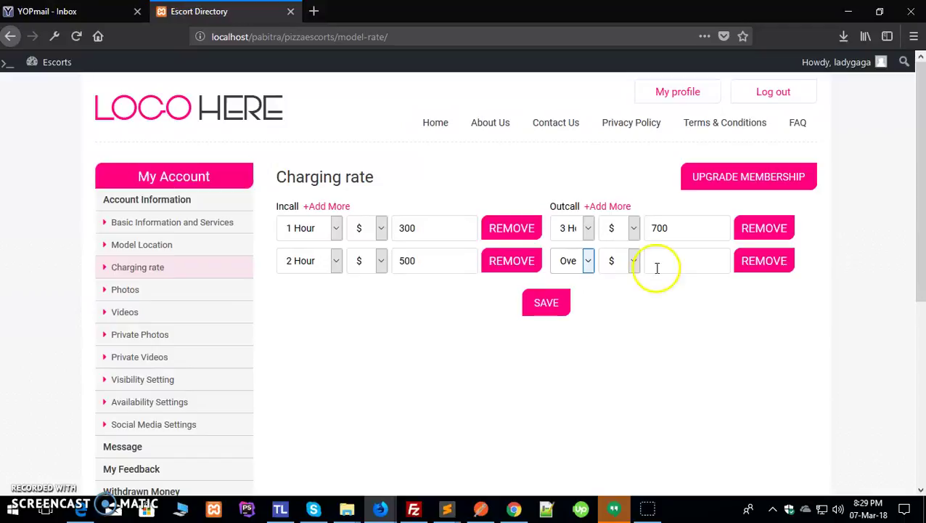
pyautogui.click(676, 260)
pyautogui.write('1000')
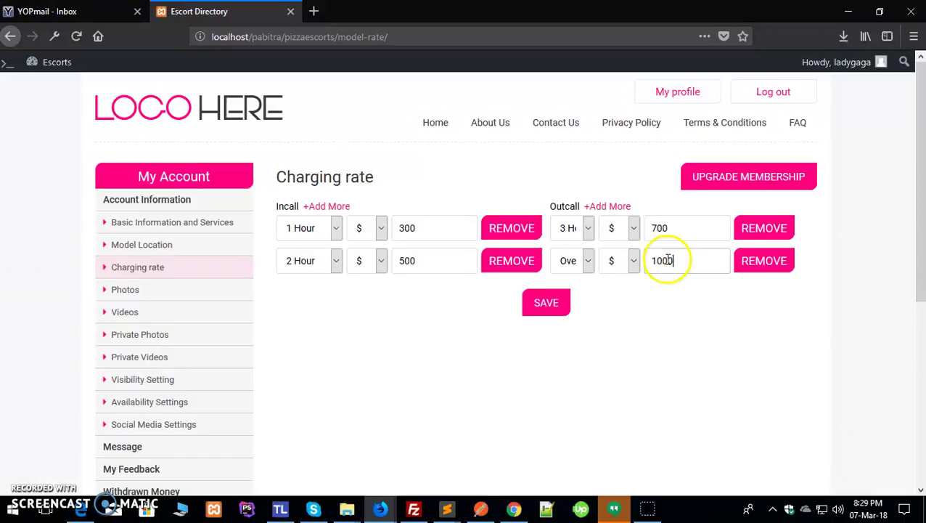
pyautogui.click(564, 307)
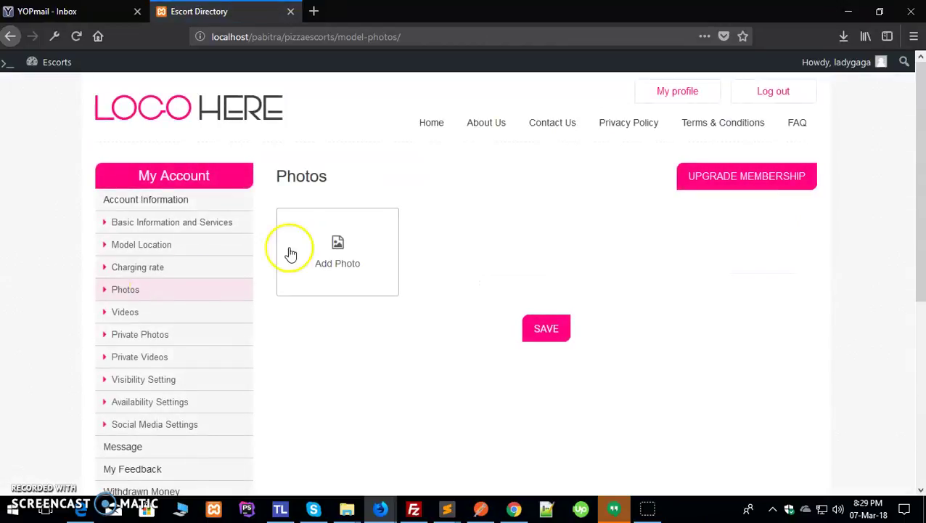
# Upload the first image from the folder as a photo and save
pyautogui.click(338, 248)
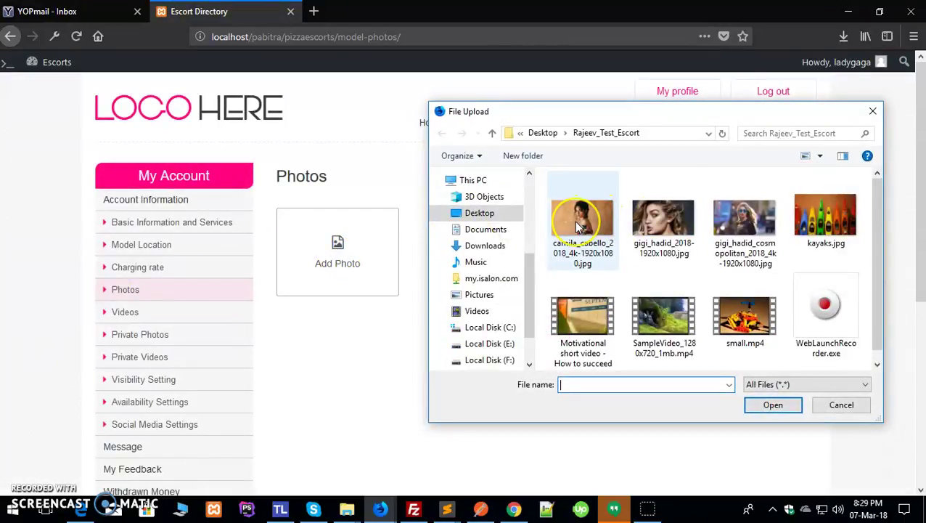
pyautogui.click(574, 221)
pyautogui.click(773, 404)
pyautogui.click(552, 420)
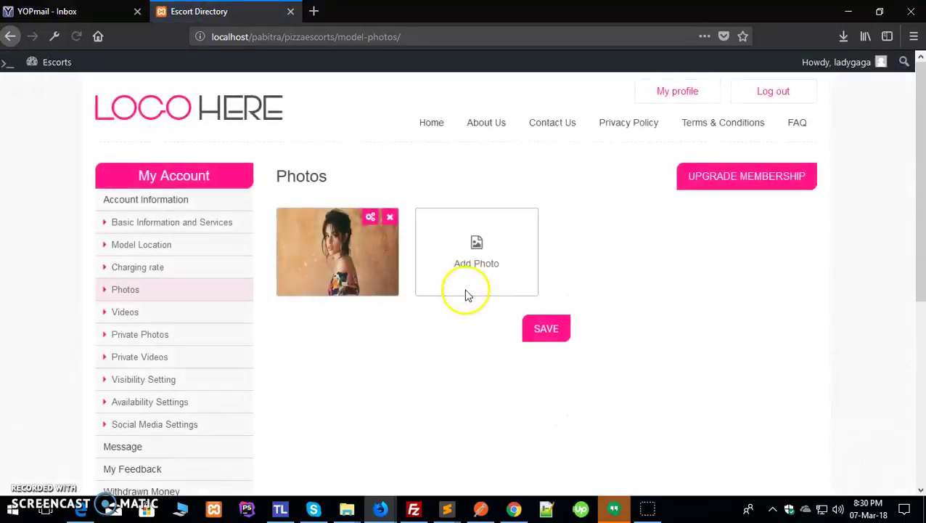
# Upload the gigi_hadid_2018-1920x1080 image as a second photo and save
pyautogui.click(482, 246)
pyautogui.click(663, 221)
pyautogui.click(773, 404)
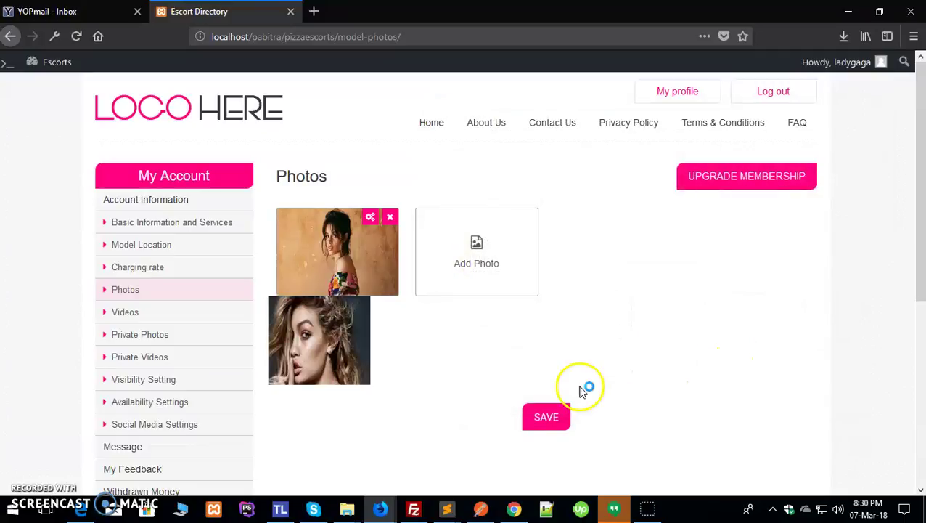
pyautogui.click(539, 419)
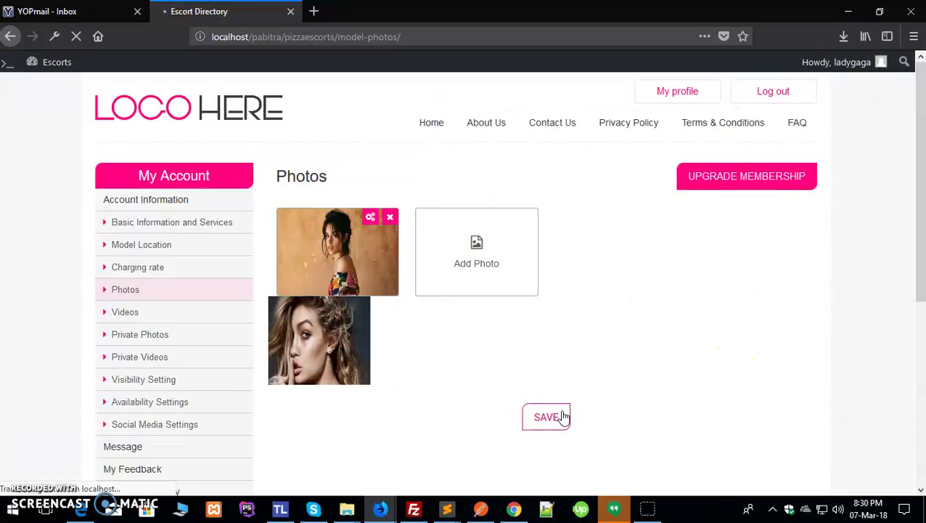
pyautogui.click(577, 352)
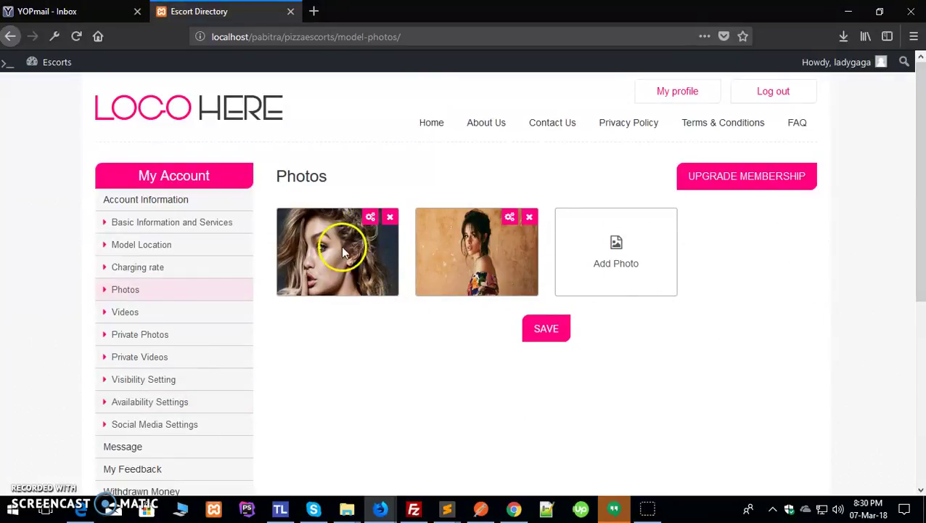
# Save the first photo's details with description "Cute", then save the Photos page
pyautogui.click(367, 218)
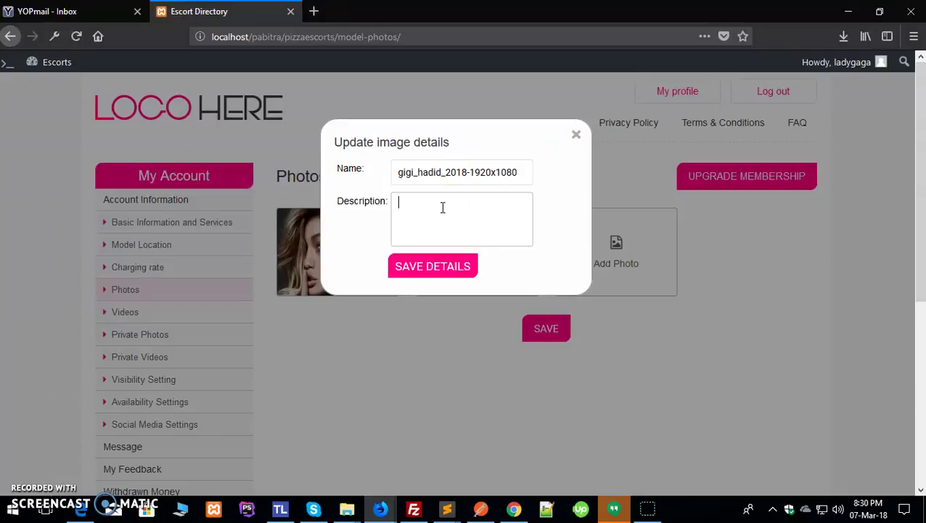
pyautogui.write('Cute')
pyautogui.click(439, 265)
pyautogui.click(499, 243)
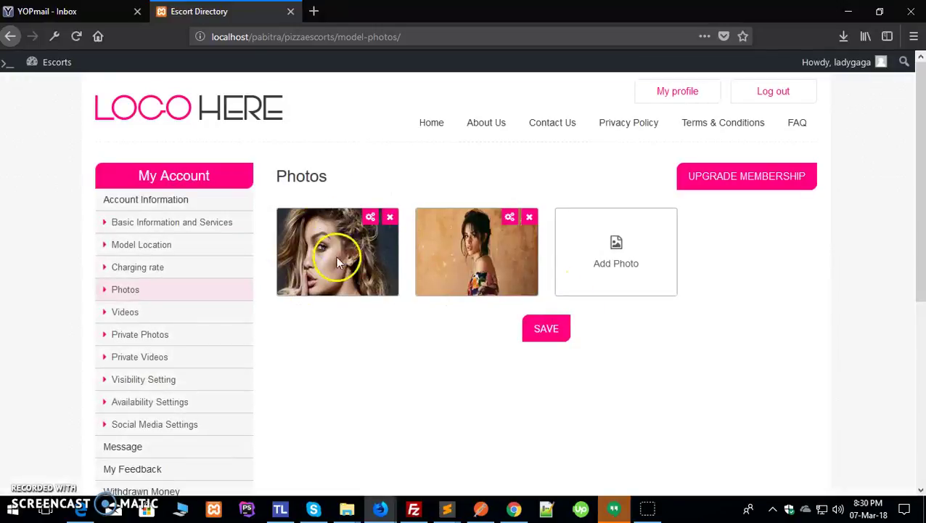
pyautogui.click(548, 330)
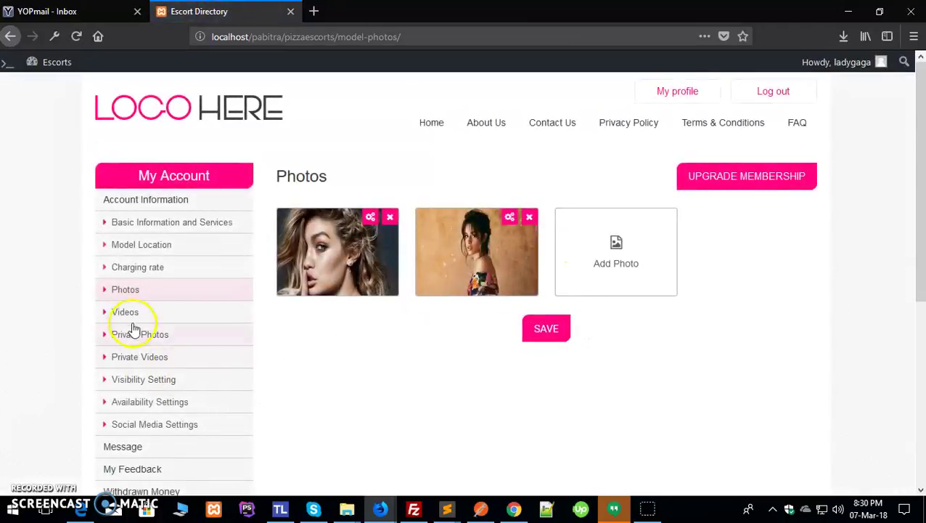
# Upload the small.mp4 clip on the Videos page and save it
pyautogui.click(129, 315)
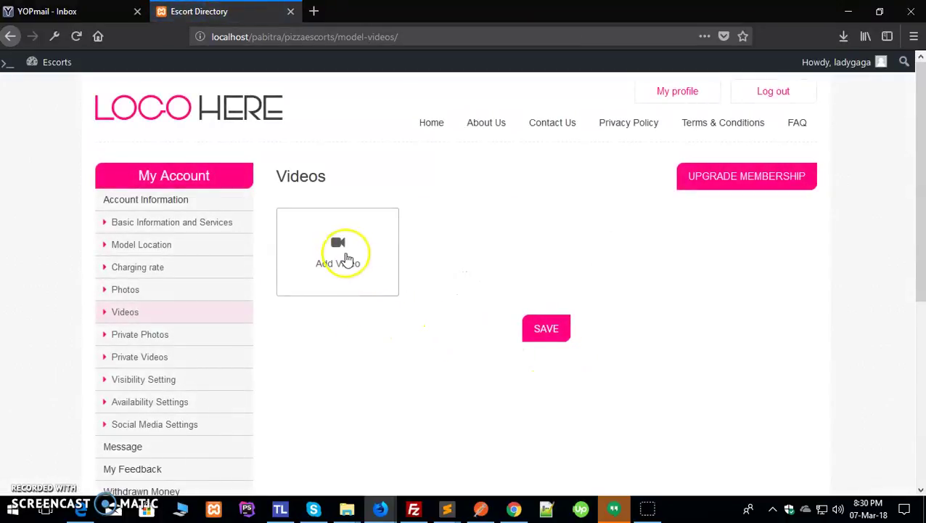
pyautogui.click(338, 254)
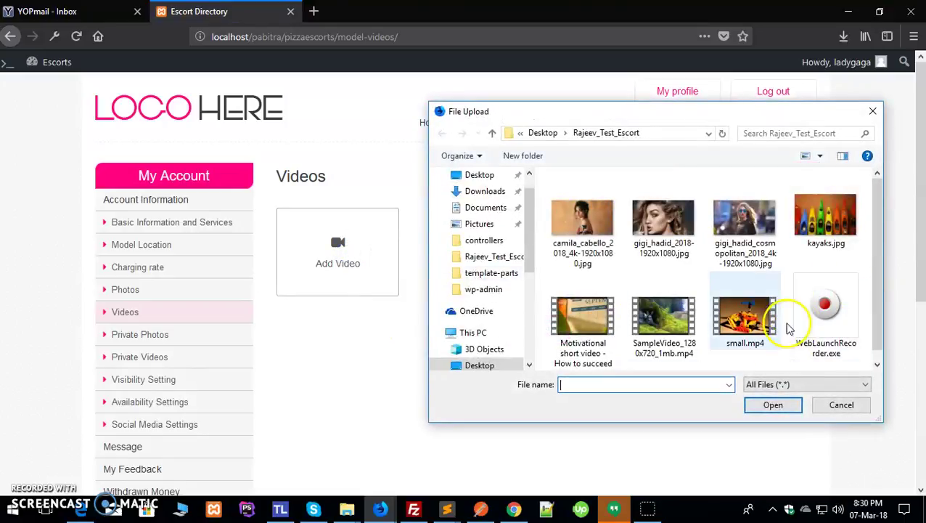
pyautogui.moveTo(744, 317)
pyautogui.click(757, 324)
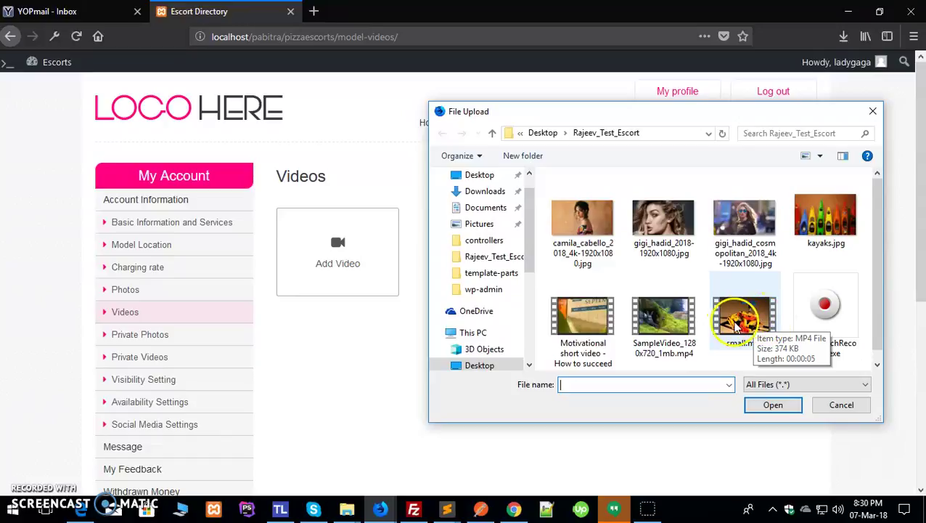
pyautogui.click(773, 404)
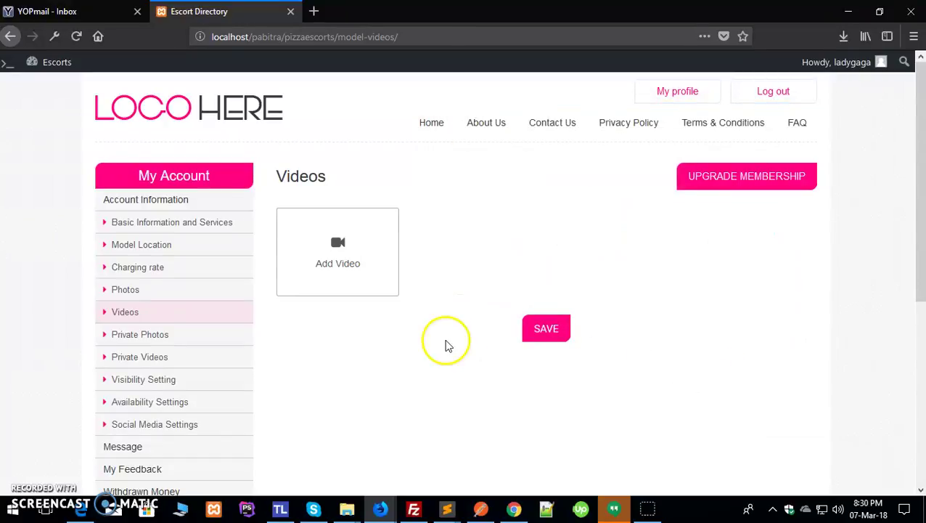
pyautogui.click(553, 336)
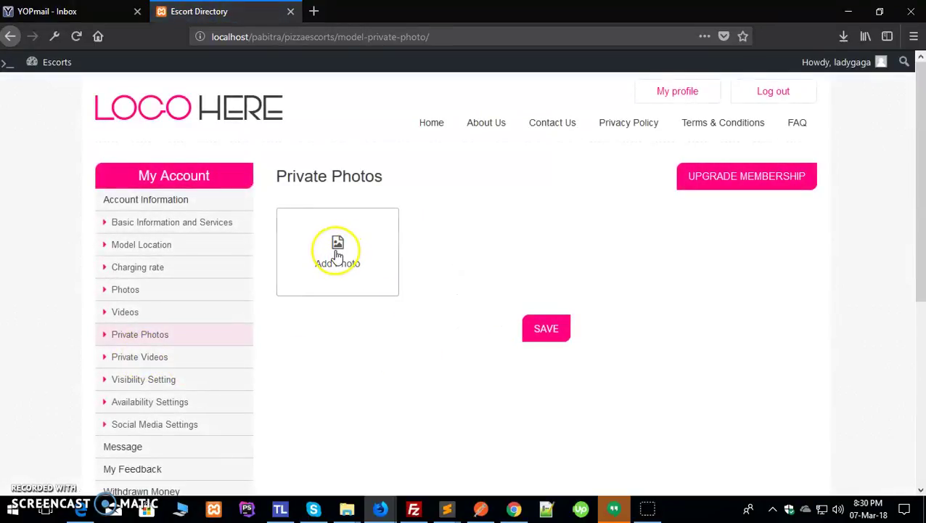
# Upload the woman-in-sunglasses photo to Private Photos and save it
pyautogui.click(336, 250)
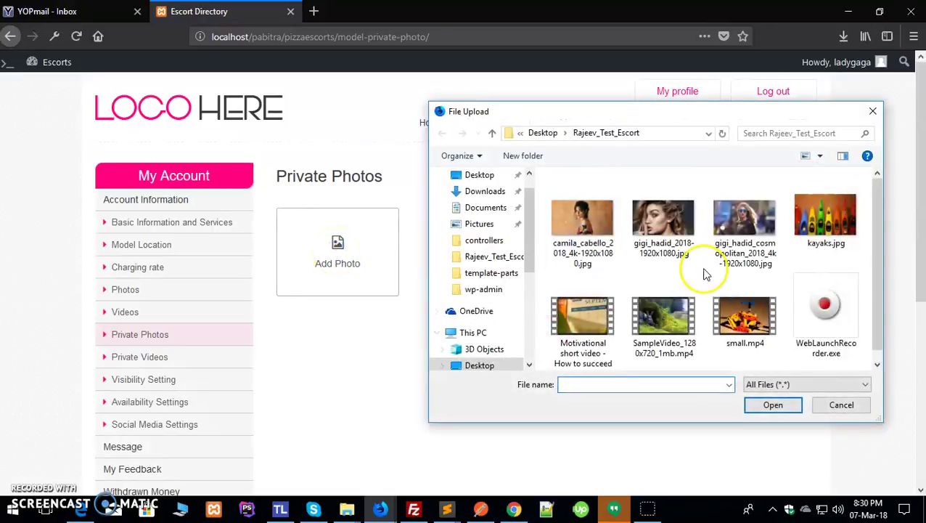
pyautogui.moveTo(879, 229); pyautogui.dragTo(876, 241)
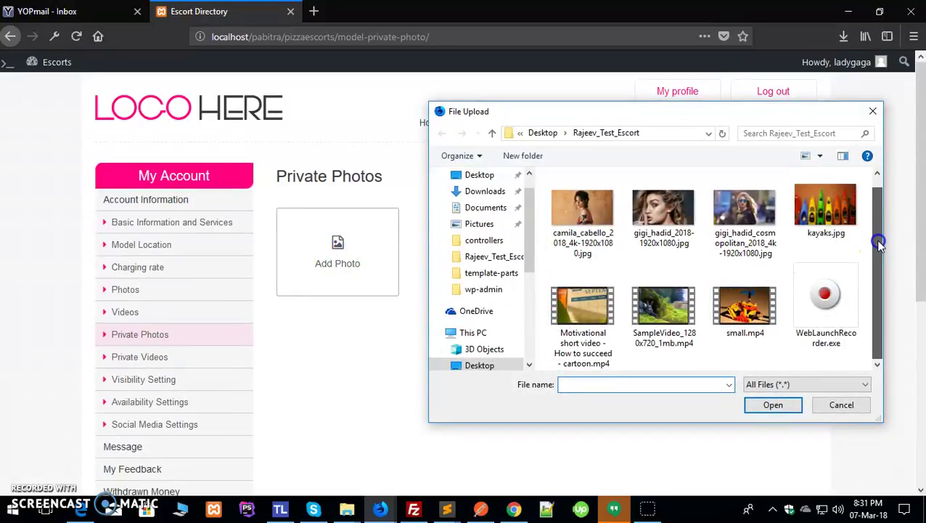
pyautogui.click(745, 209)
pyautogui.click(773, 404)
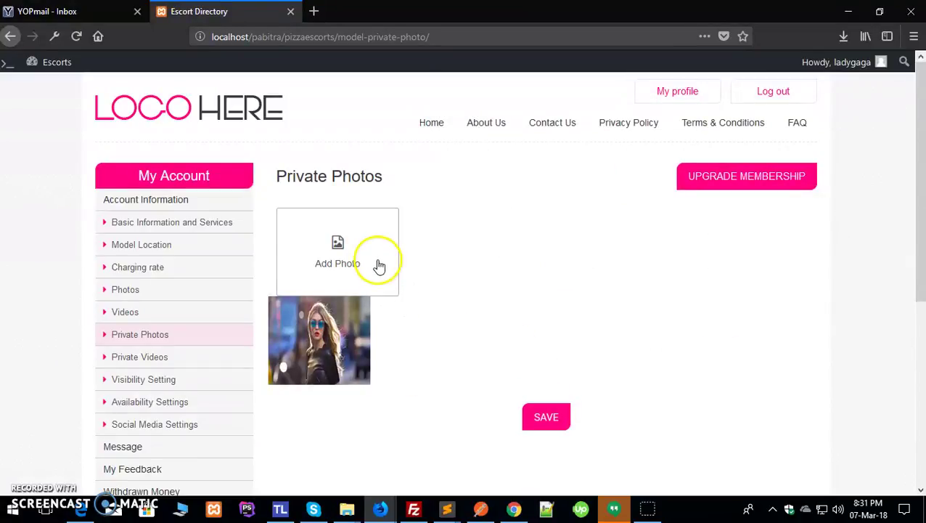
pyautogui.click(556, 419)
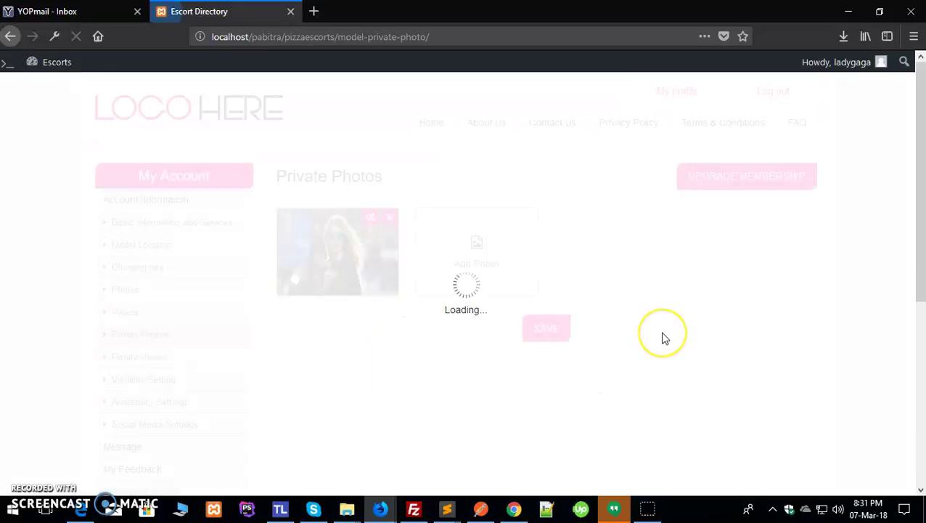
pyautogui.click(142, 356)
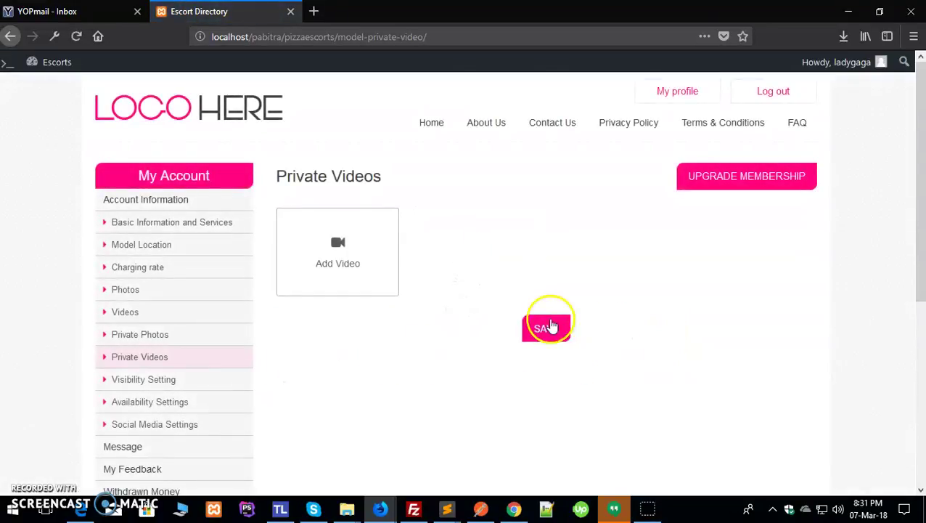
# Upload the SampleVideo file to Private Videos and save it
pyautogui.click(348, 254)
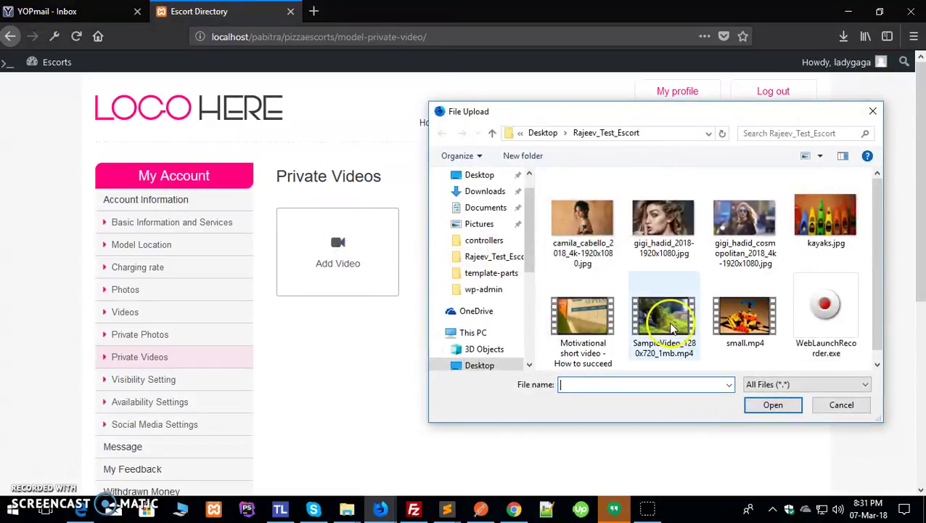
pyautogui.click(671, 321)
pyautogui.click(773, 404)
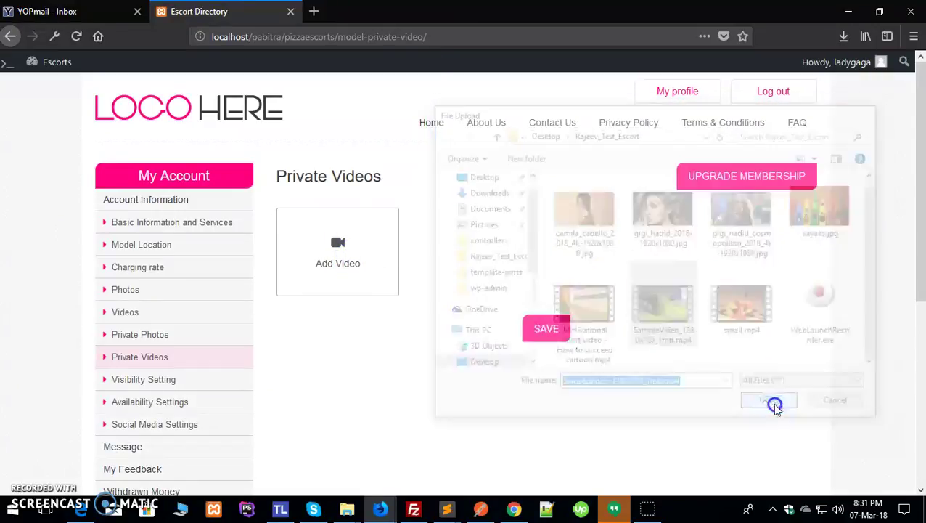
pyautogui.click(548, 330)
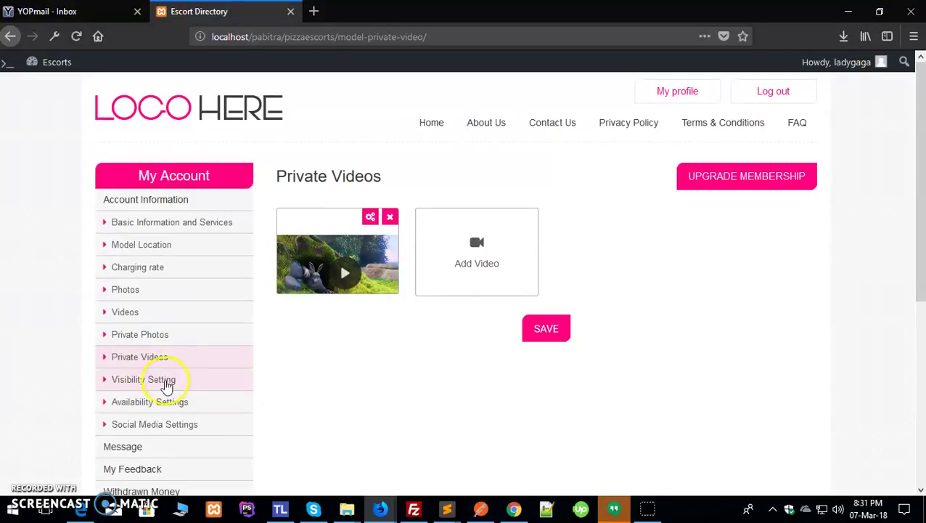
# Make phone, email and rates public and location private, with a $3/month private profile price, and save
pyautogui.click(124, 380)
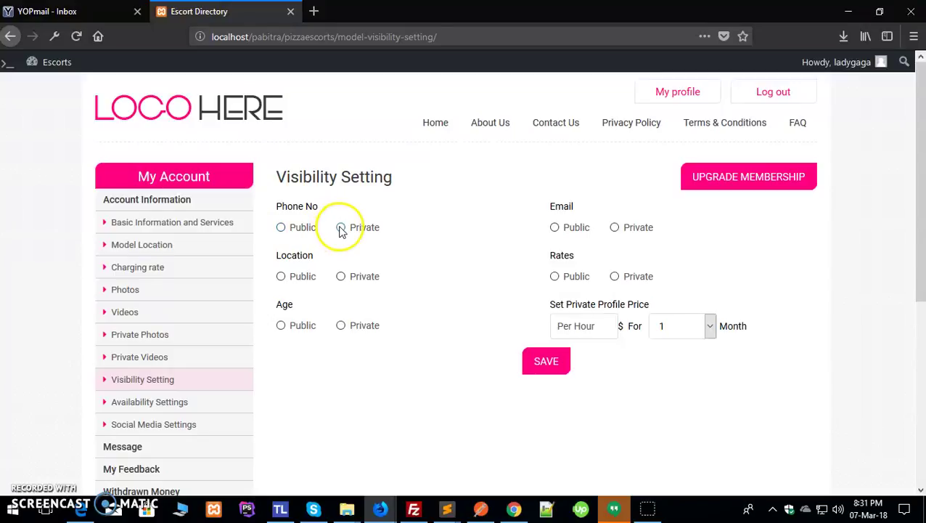
pyautogui.click(280, 228)
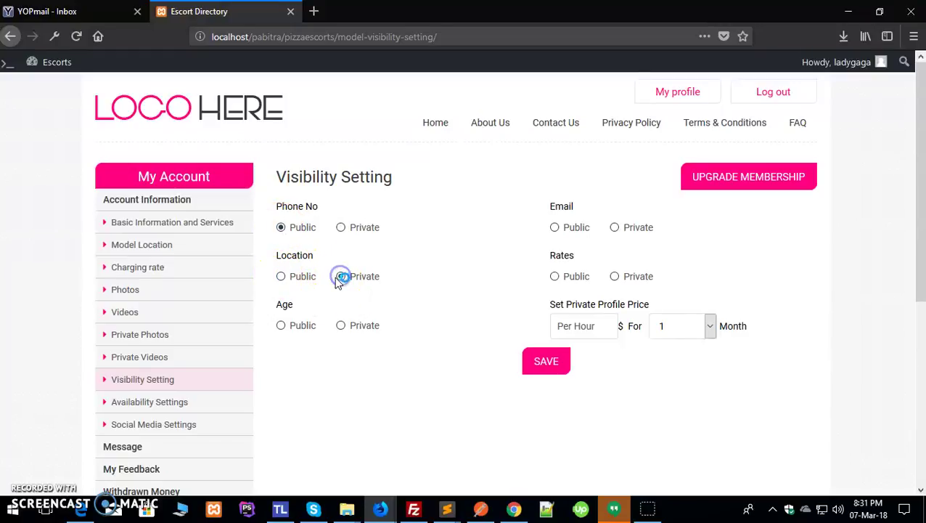
pyautogui.click(283, 279)
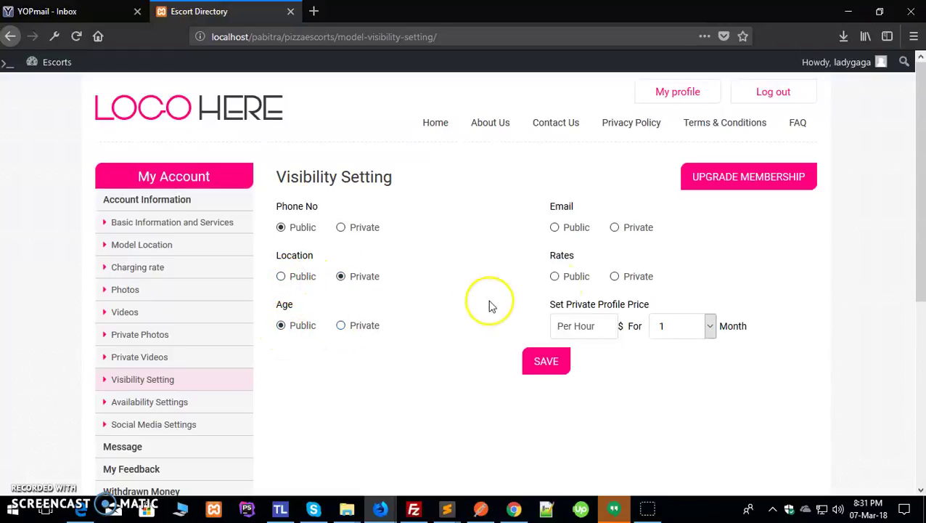
pyautogui.click(556, 228)
pyautogui.click(556, 278)
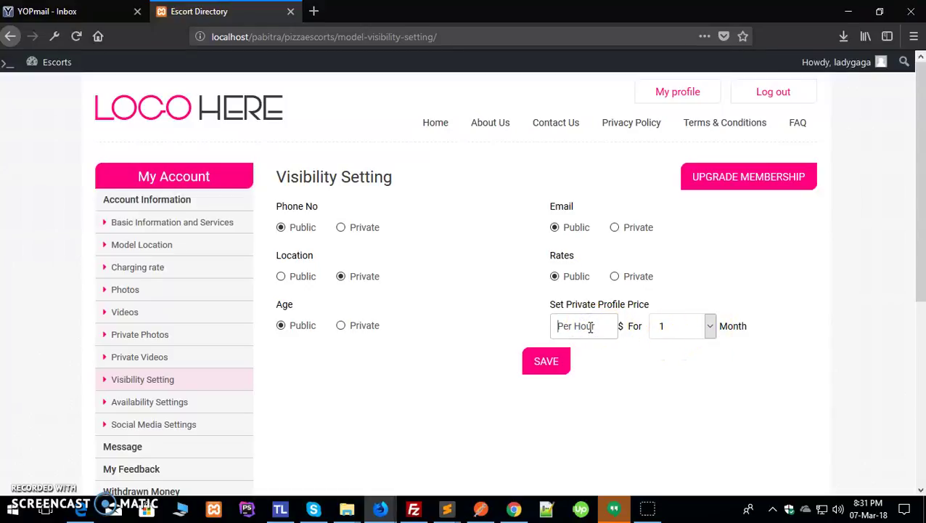
pyautogui.write('3')
pyautogui.moveTo(597, 316); pyautogui.dragTo(560, 319)
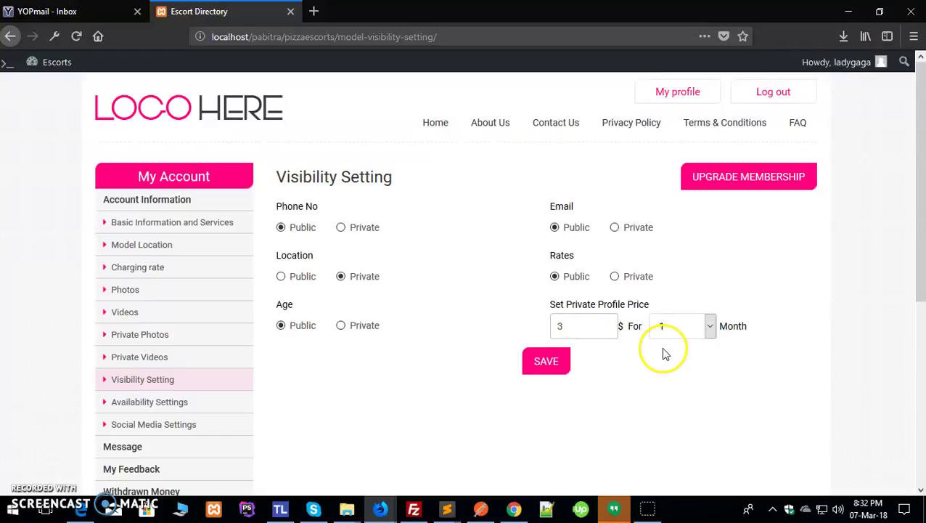
pyautogui.click(548, 367)
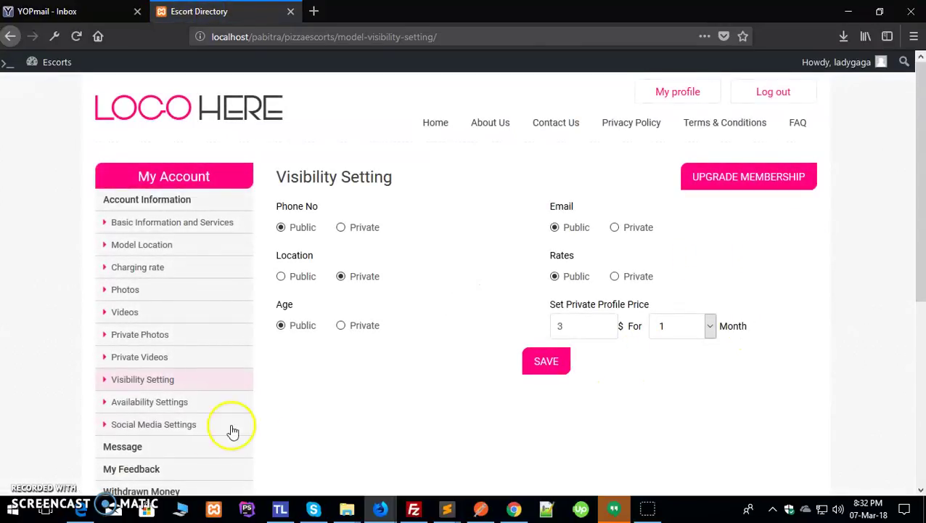
# Set Monday availability from 10:00 pm to 11:00 pm
pyautogui.click(160, 402)
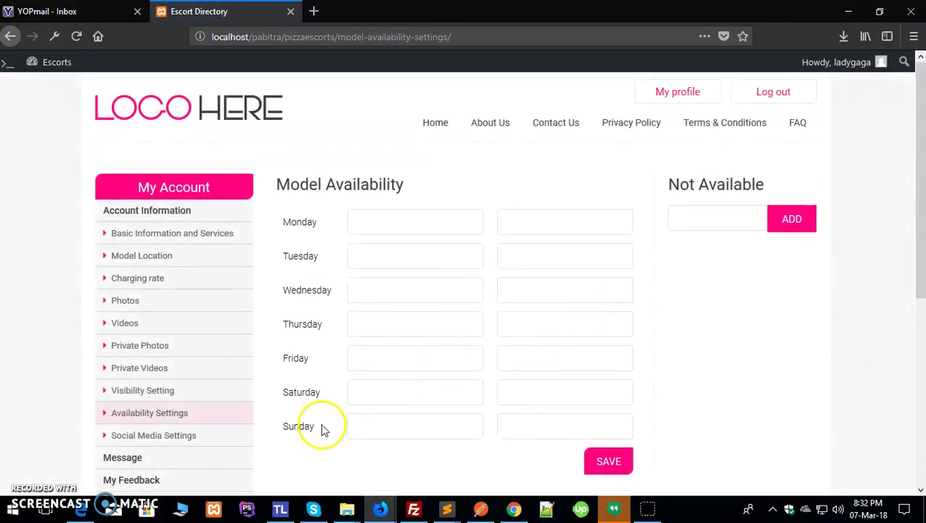
pyautogui.click(393, 221)
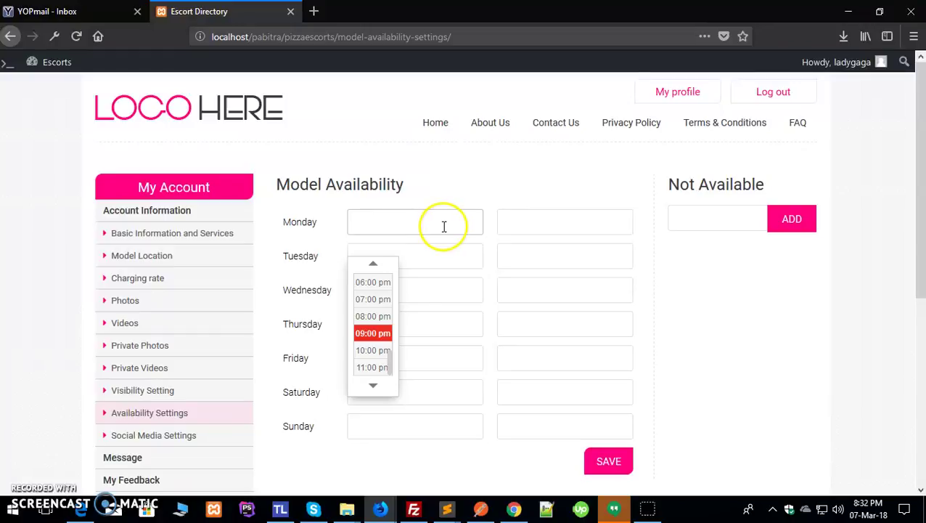
pyautogui.click(373, 353)
pyautogui.click(515, 229)
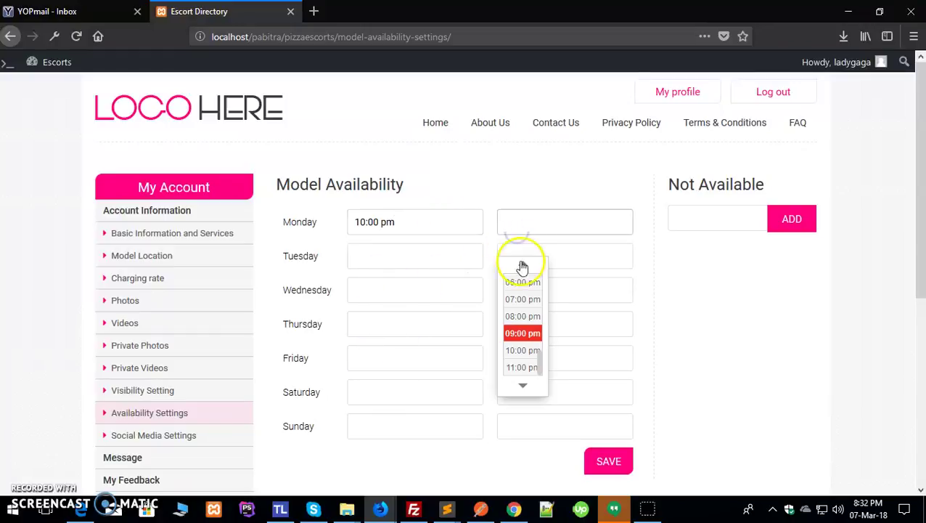
pyautogui.click(523, 367)
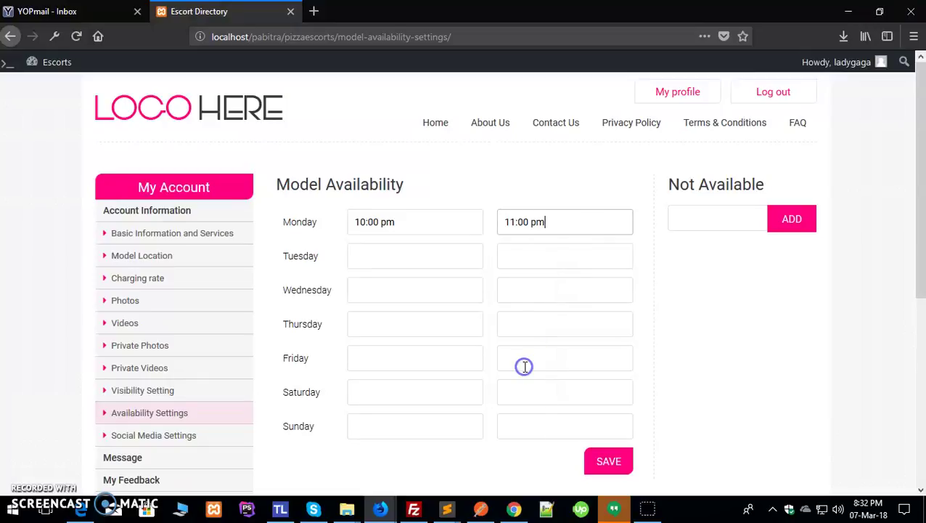
# Set Tuesday availability from 6:00 pm to 11:00 pm and save the schedule
pyautogui.click(403, 259)
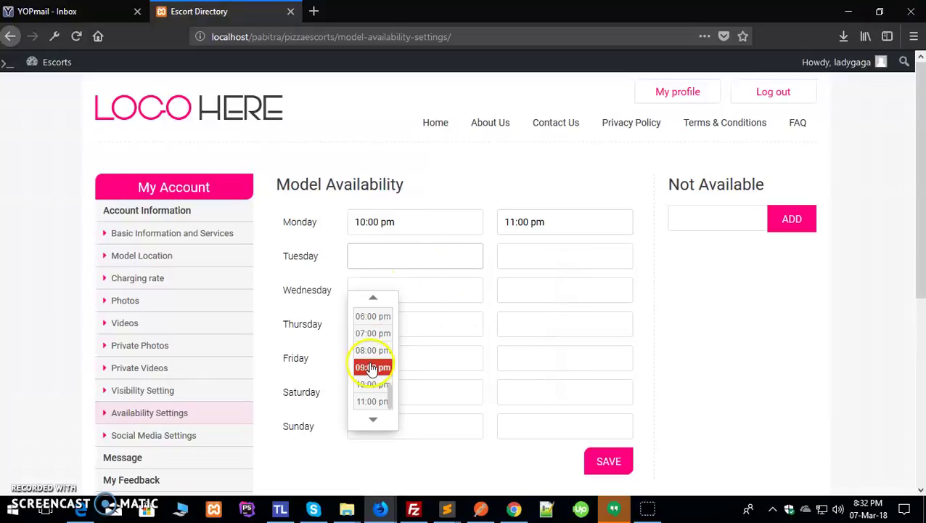
pyautogui.click(372, 317)
pyautogui.click(535, 253)
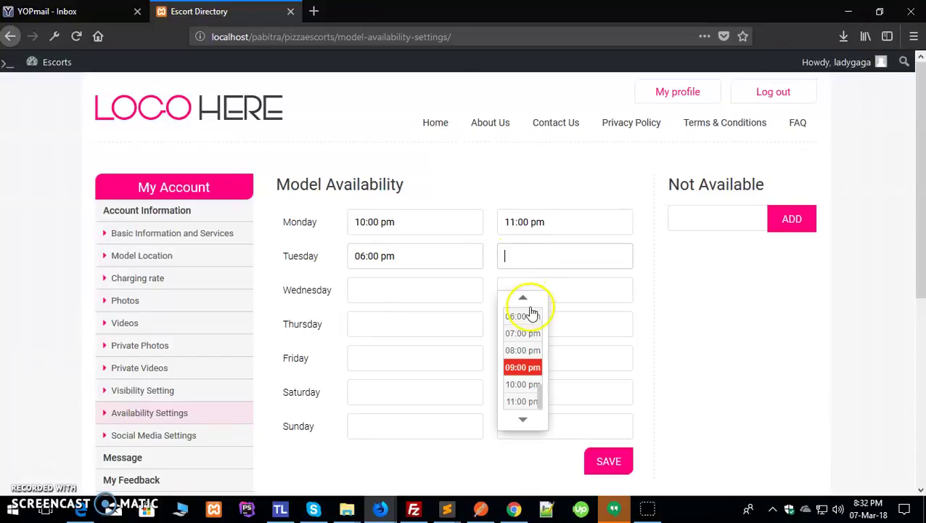
pyautogui.click(515, 392)
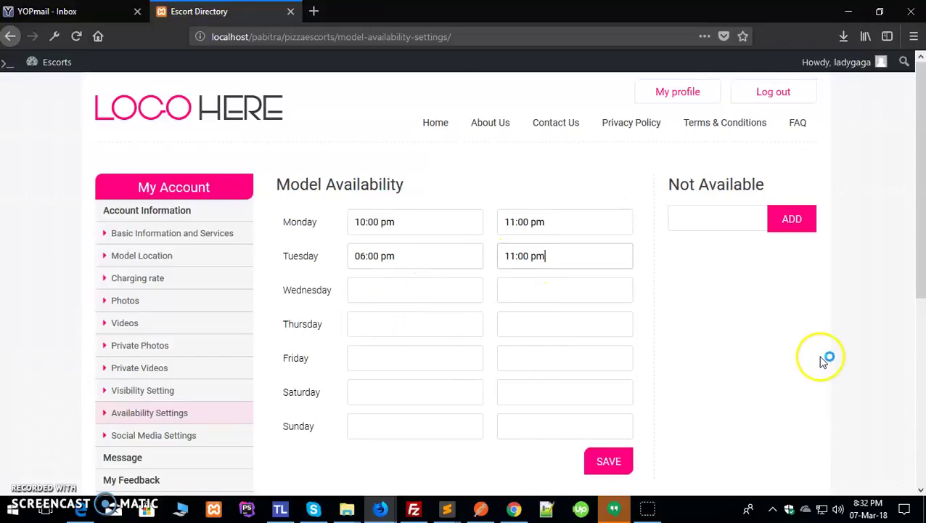
pyautogui.scroll(-5, 821, 358)
pyautogui.click(604, 153)
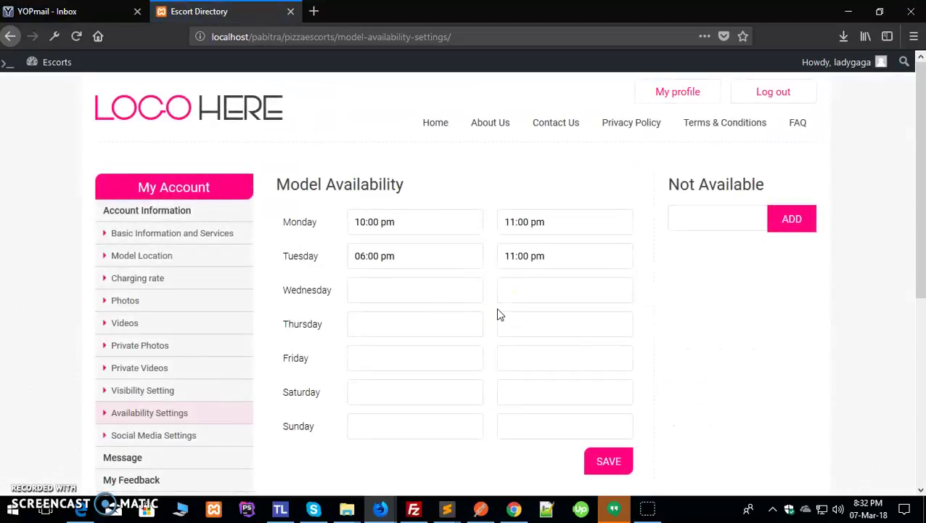
pyautogui.scroll(-2, 647, 310)
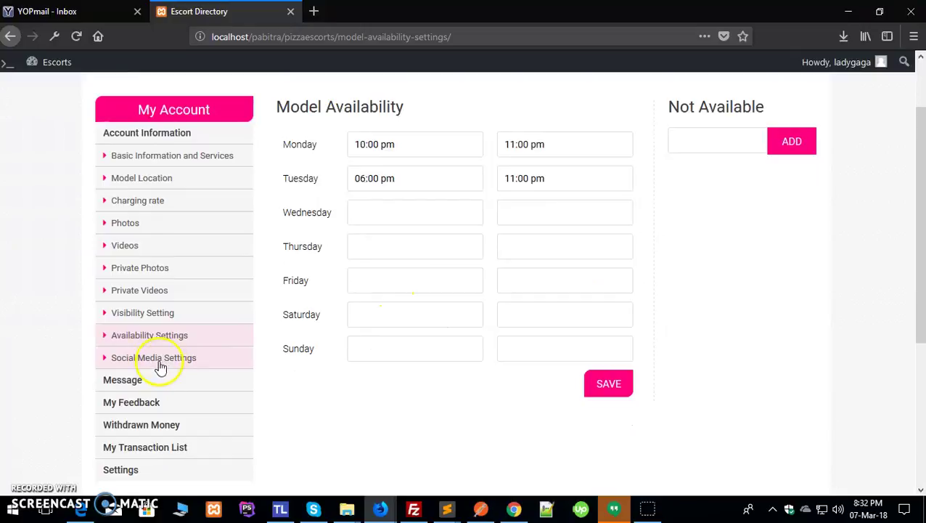
# Open Social Media Settings and go through the Facebook, LinkedIn and Pinterest link fields
pyautogui.click(159, 365)
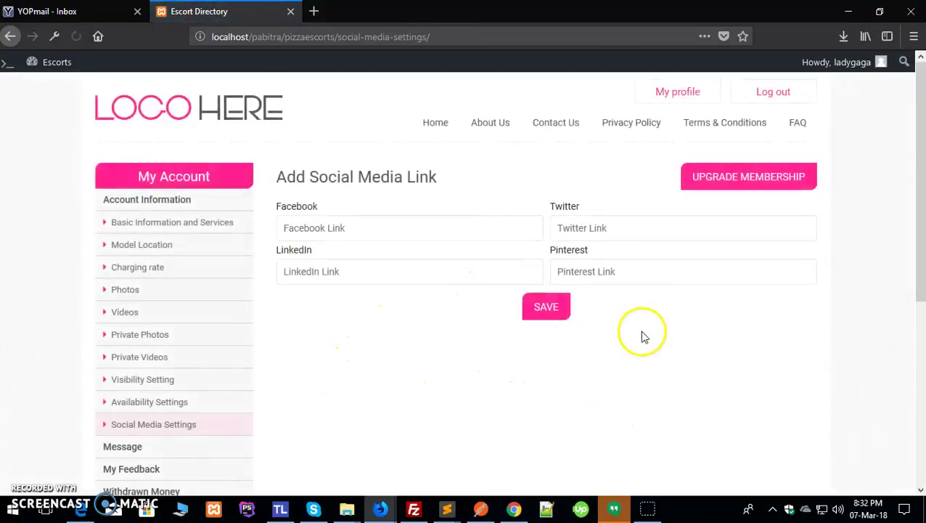
pyautogui.click(377, 230)
pyautogui.click(336, 229)
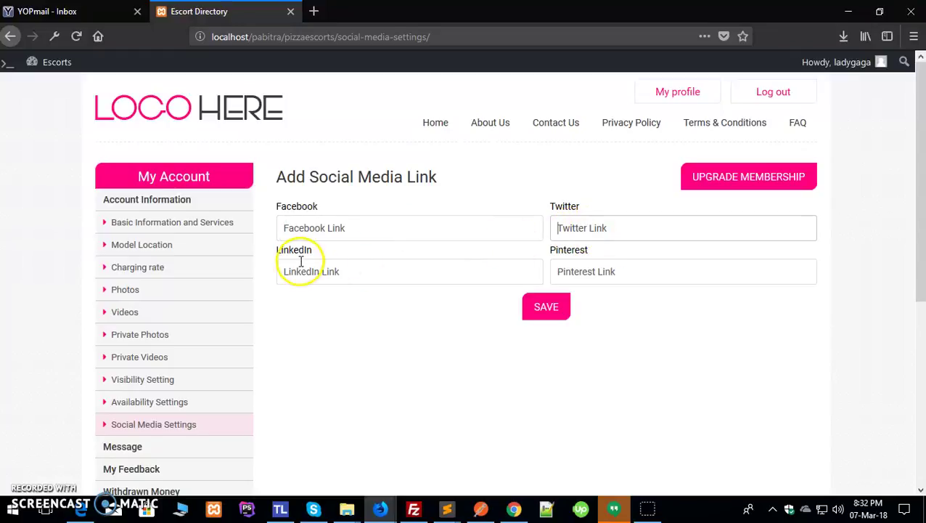
pyautogui.click(292, 228)
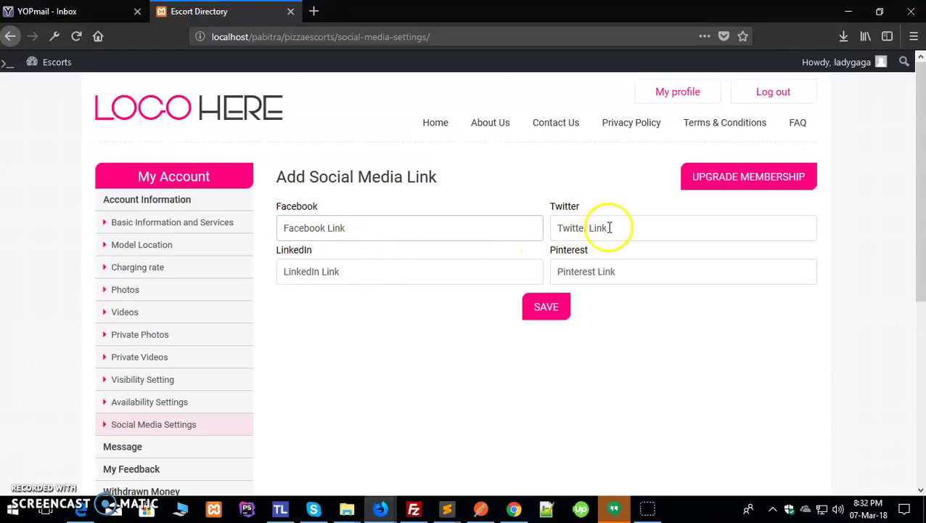
pyautogui.click(432, 270)
pyautogui.click(626, 273)
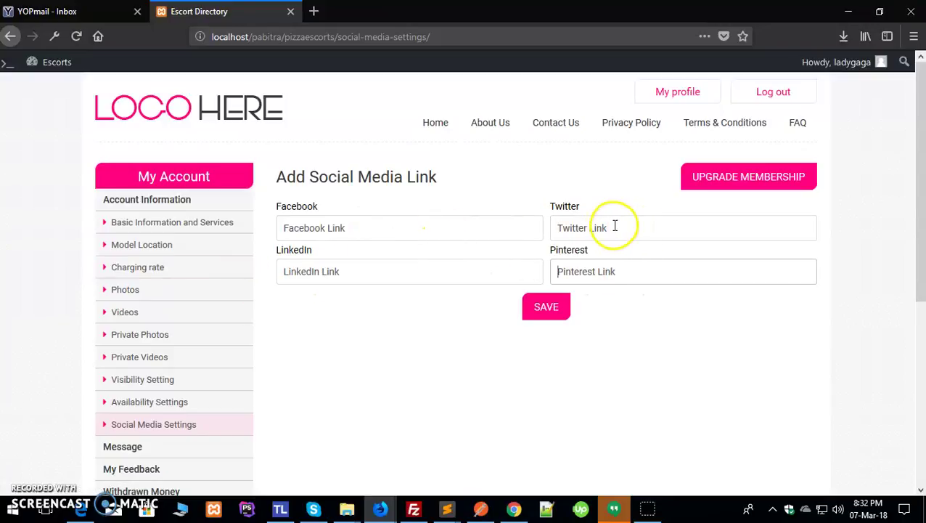
pyautogui.click(606, 275)
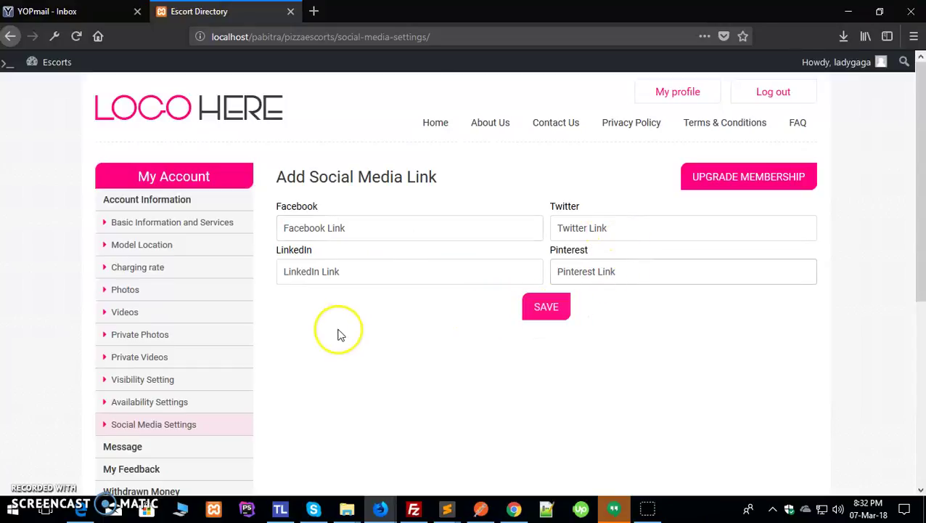
pyautogui.scroll(-2, 317, 347)
# Open the Message page and scroll over its empty conversation panel and reply box
pyautogui.click(246, 371)
pyautogui.scroll(-5, 378, 373)
pyautogui.scroll(3, 385, 369)
pyautogui.scroll(3, 389, 366)
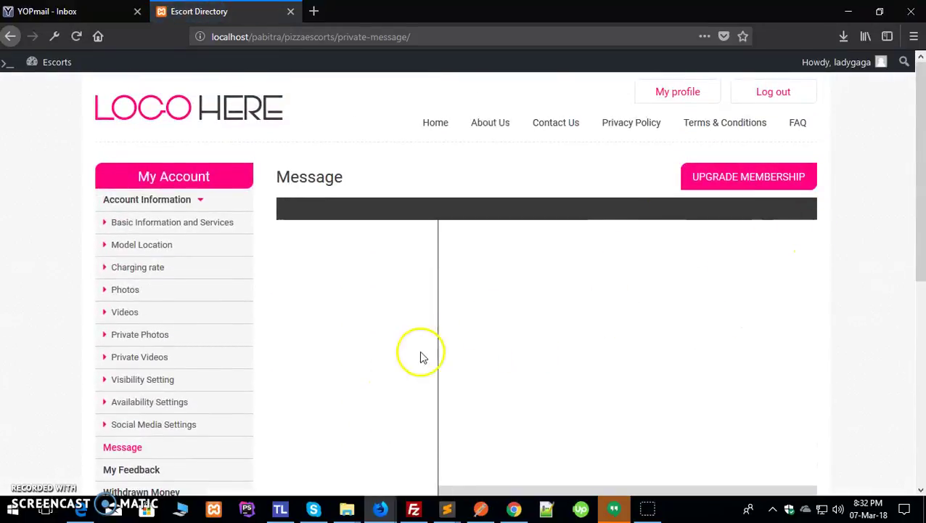
pyautogui.scroll(-2, 319, 384)
pyautogui.scroll(-2, 265, 398)
pyautogui.scroll(2, 293, 360)
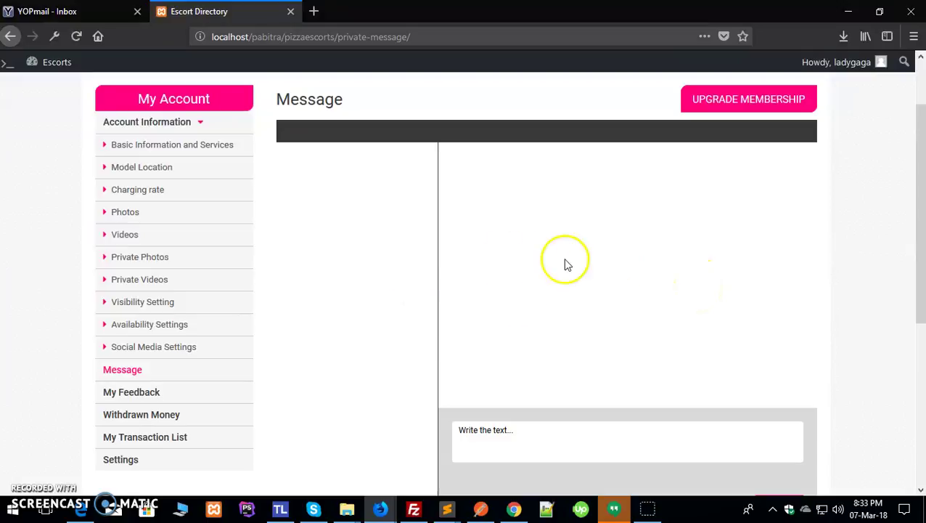
pyautogui.scroll(1, 591, 278)
pyautogui.scroll(-1, 583, 286)
# Visit the My Feedback and Withdraw Money pages, ending on the password Settings page
pyautogui.click(130, 396)
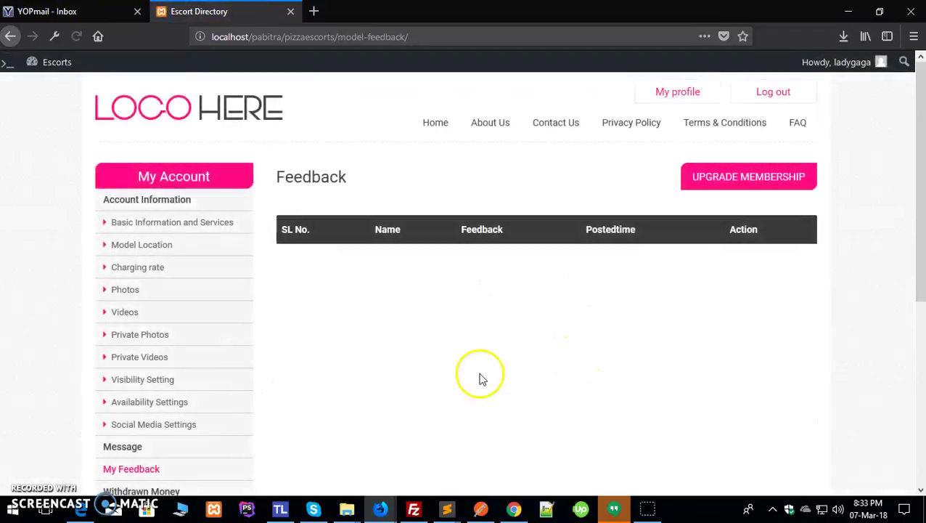
pyautogui.scroll(-3, 281, 392)
pyautogui.click(150, 342)
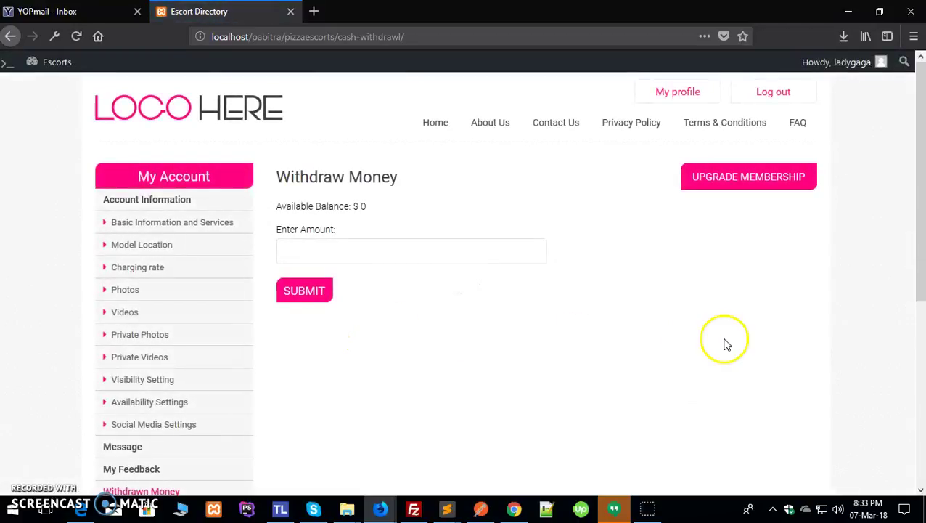
pyautogui.scroll(-5, 450, 276)
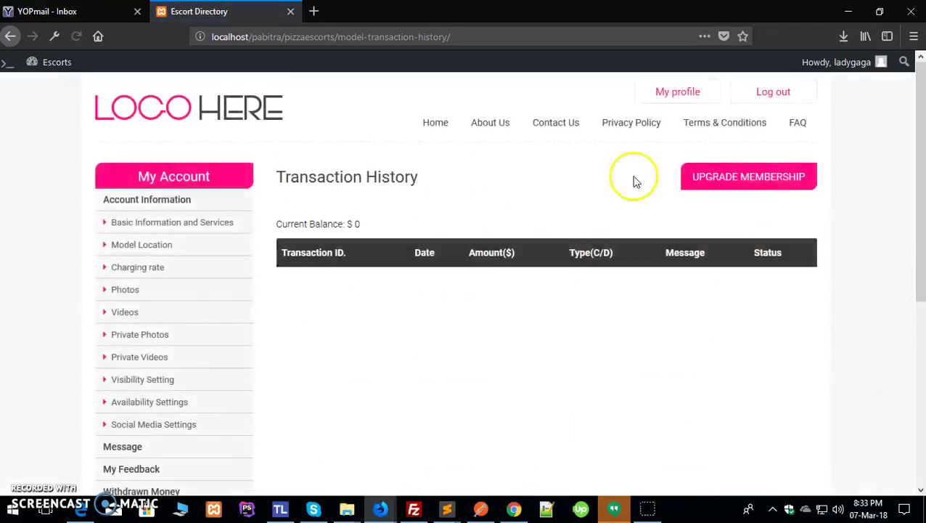
pyautogui.scroll(-1, 646, 347)
pyautogui.scroll(-2, 399, 366)
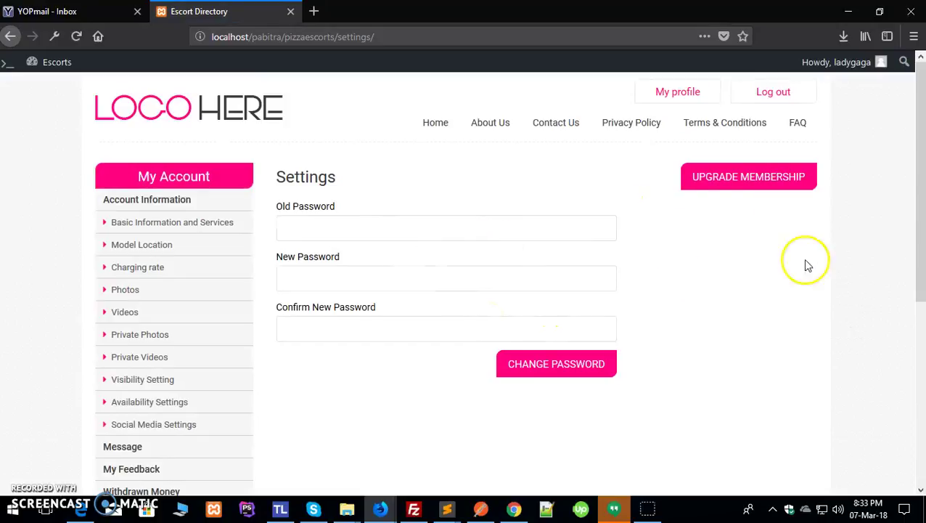
pyautogui.click(761, 172)
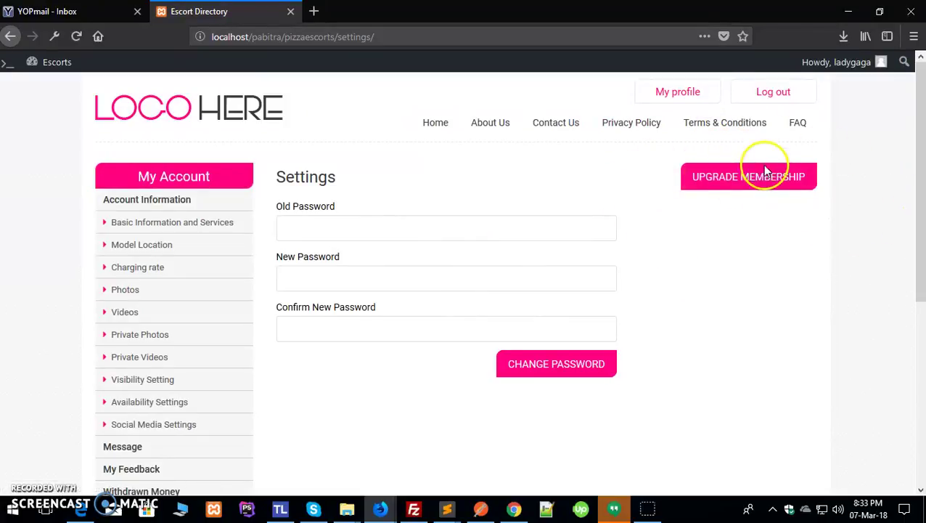
# Open Upgrade Membership and scroll through the Free, Basic and Unlimited plan cards
pyautogui.click(740, 178)
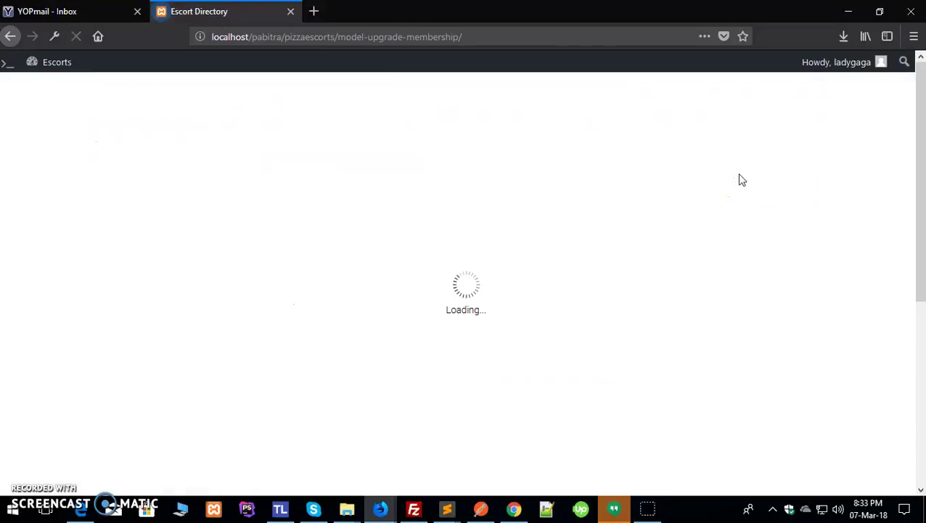
pyautogui.scroll(-2, 816, 272)
pyautogui.scroll(-2, 817, 272)
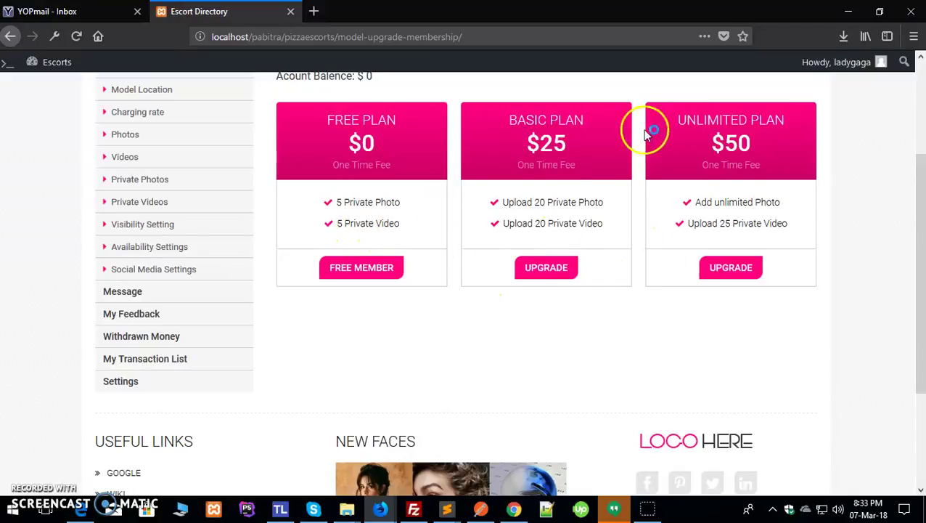
pyautogui.scroll(4, 897, 263)
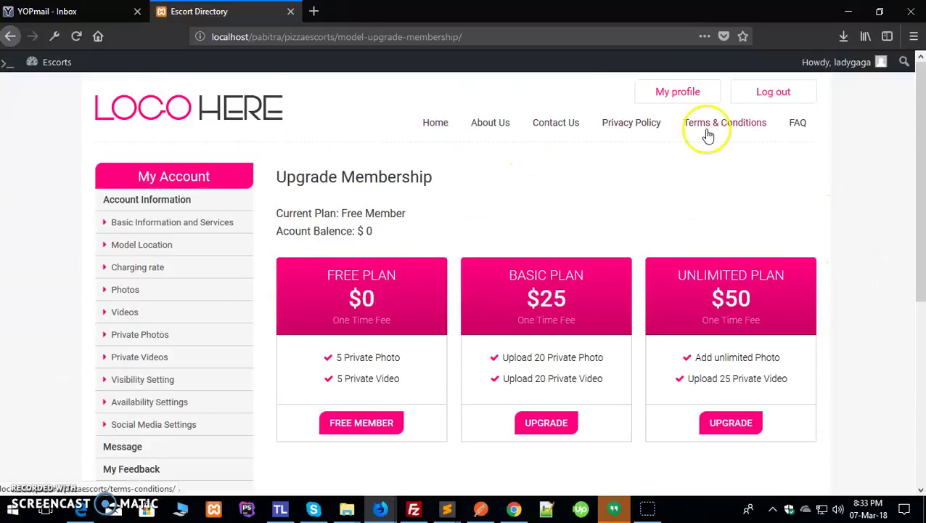
# Return to the home page and scroll through the model listings grid
pyautogui.click(429, 126)
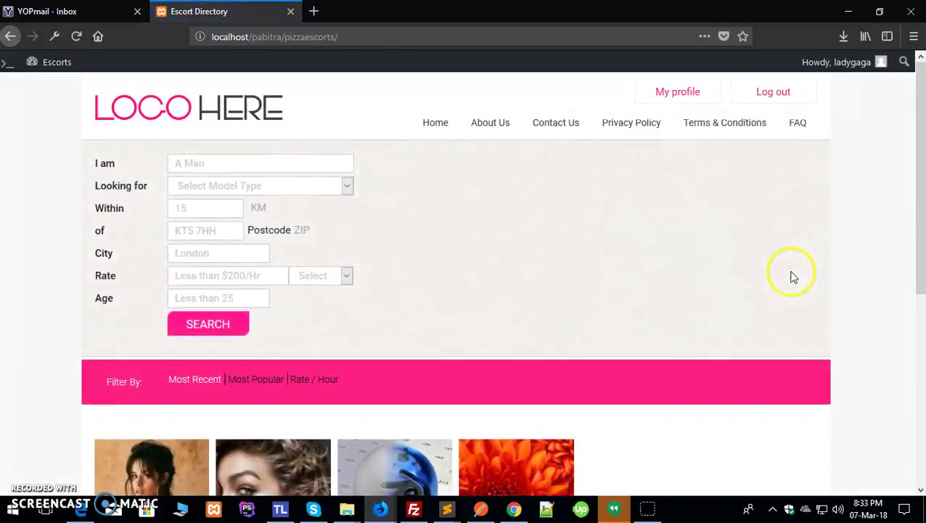
pyautogui.scroll(-5, 794, 279)
pyautogui.scroll(-1, 802, 293)
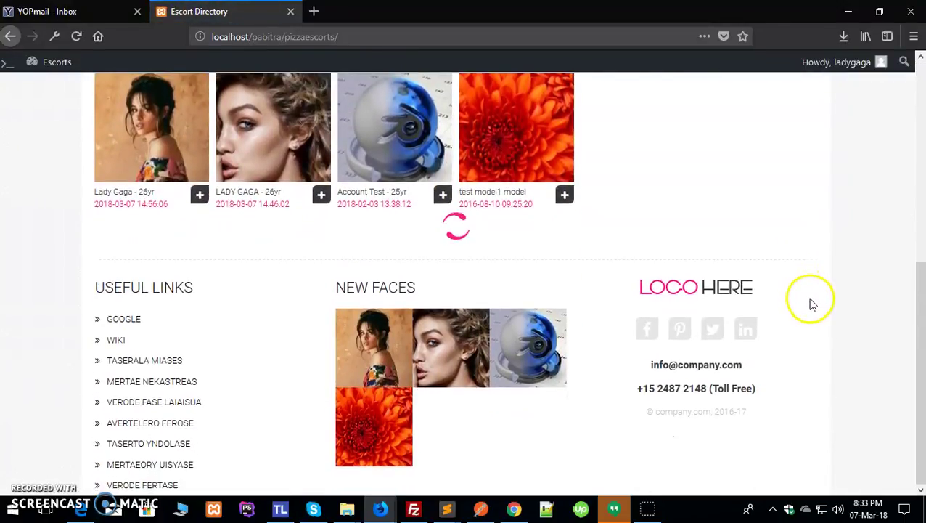
pyautogui.scroll(-2, 472, 323)
pyautogui.scroll(5, 654, 319)
pyautogui.scroll(3, 711, 318)
pyautogui.scroll(-3, 714, 316)
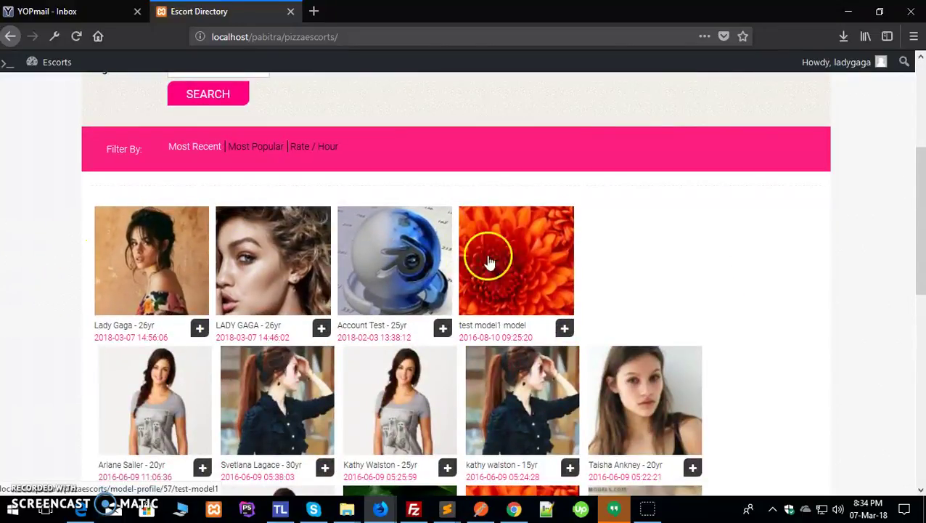
pyautogui.scroll(-3, 717, 312)
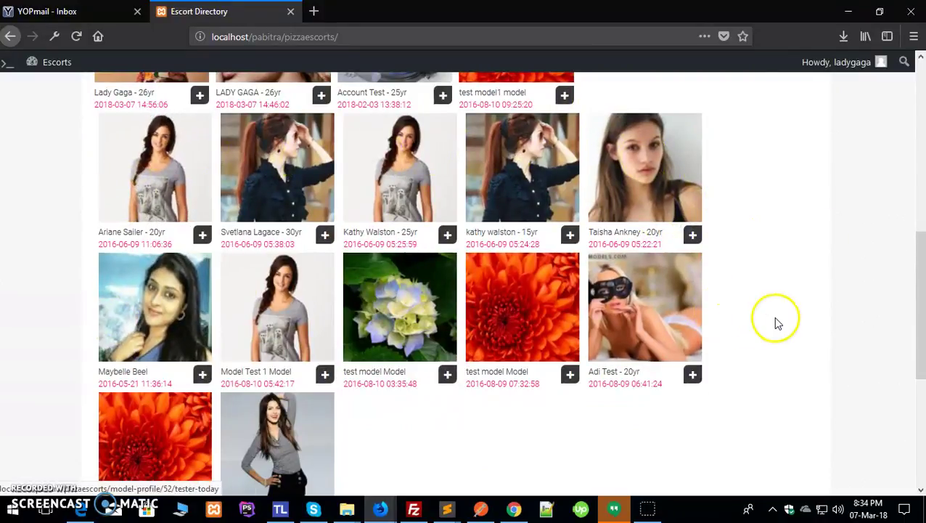
pyautogui.scroll(-2, 777, 323)
pyautogui.scroll(1, 777, 320)
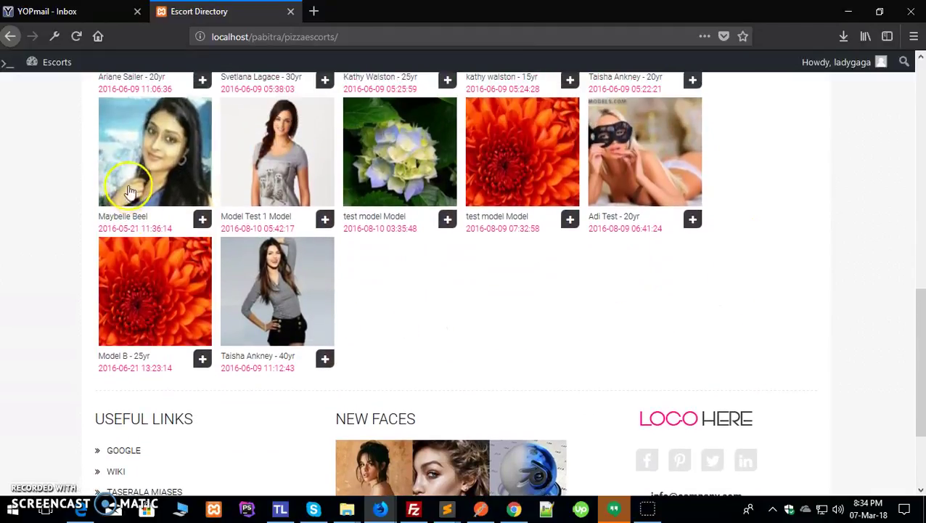
pyautogui.scroll(3, 617, 207)
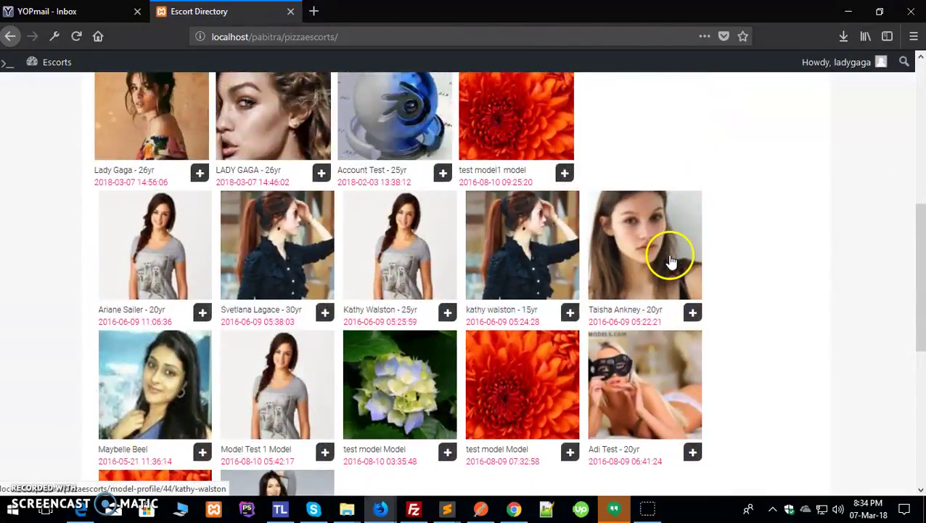
pyautogui.scroll(3, 574, 243)
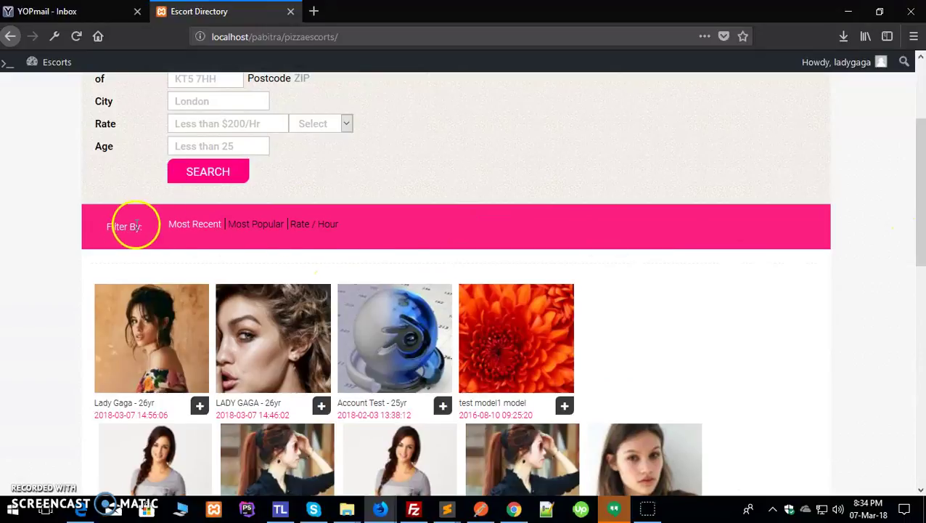
# Sort the listings by Most Recent, Most Popular, then Rate / Hour, browsing the results
pyautogui.click(170, 231)
pyautogui.scroll(-2, 335, 312)
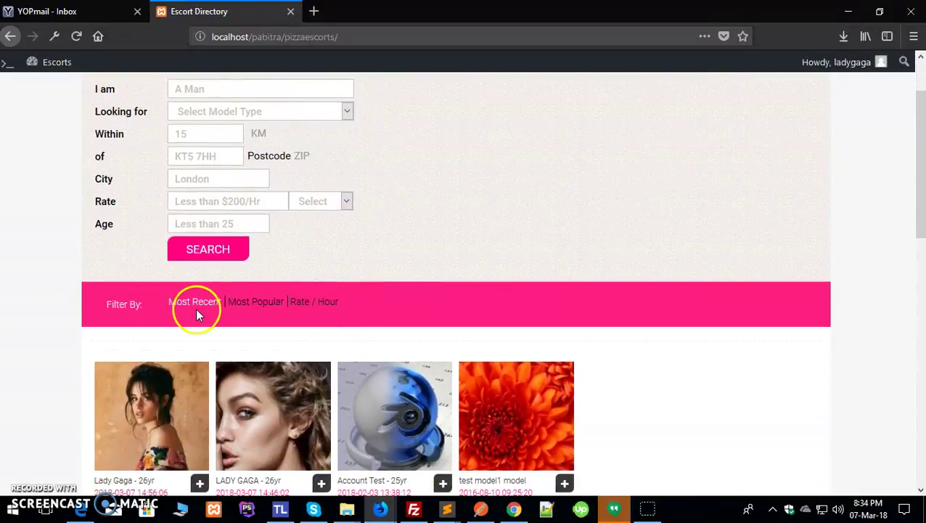
pyautogui.click(250, 306)
pyautogui.scroll(-1, 436, 330)
pyautogui.scroll(-1, 385, 276)
pyautogui.click(298, 233)
pyautogui.scroll(-1, 581, 301)
pyautogui.scroll(-5, 613, 319)
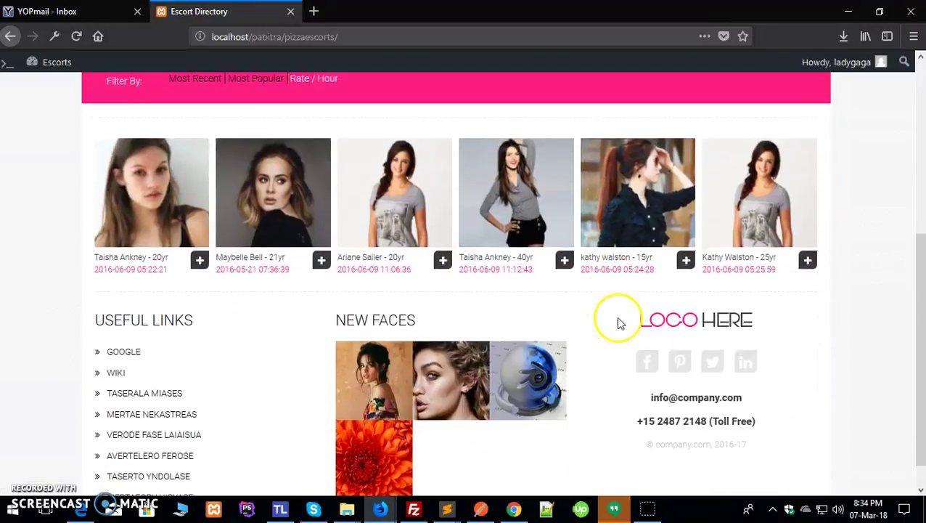
pyautogui.scroll(-1, 854, 327)
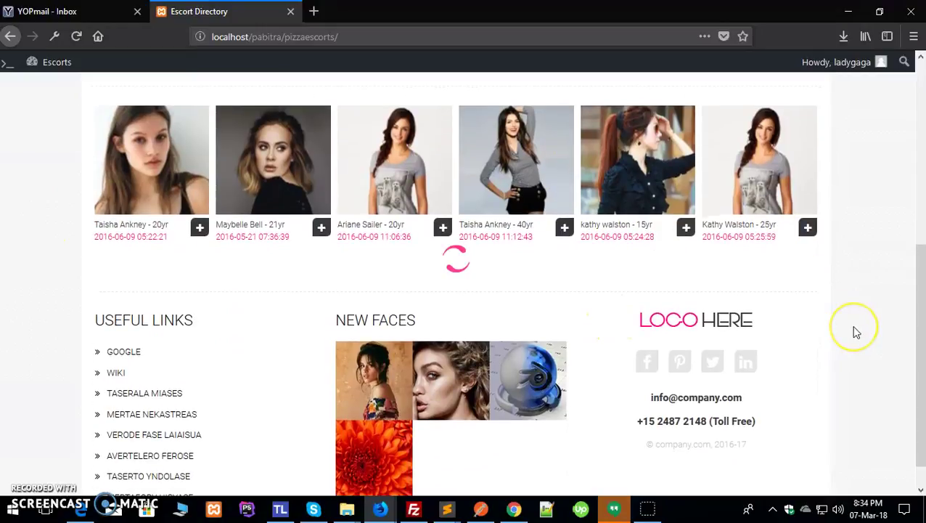
pyautogui.scroll(-4, 863, 334)
pyautogui.scroll(-1, 871, 342)
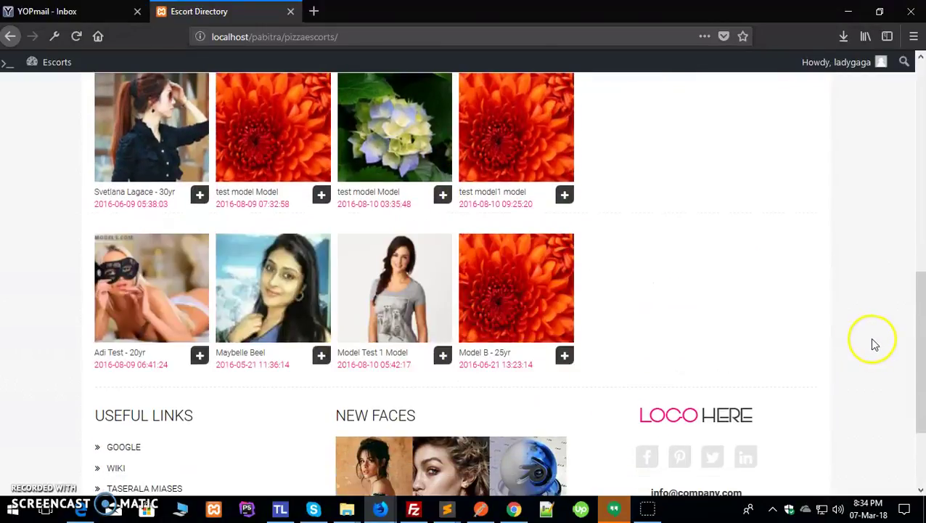
pyautogui.scroll(-3, 275, 293)
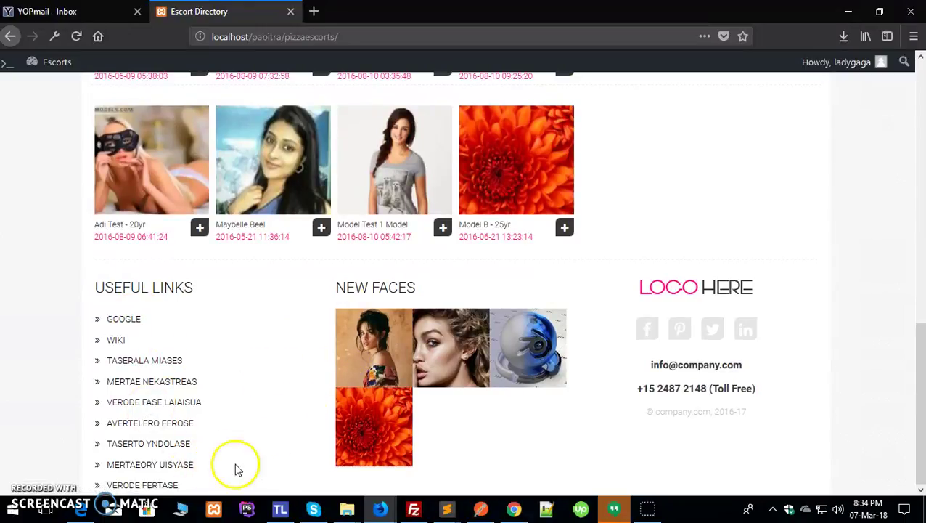
pyautogui.scroll(5, 667, 259)
pyautogui.scroll(5, 671, 263)
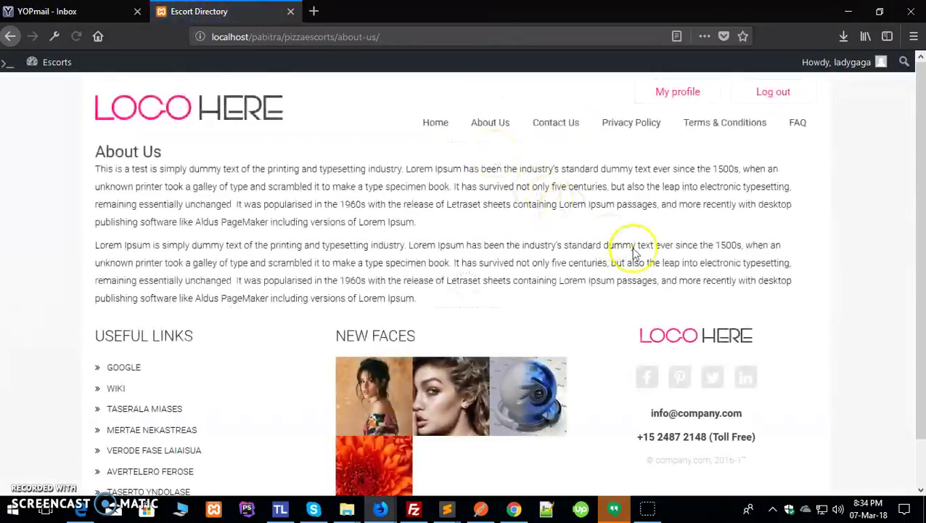
# Scroll through the About Us text and Contact Us form, then go to the Privacy Policy page
pyautogui.scroll(-2, 696, 276)
pyautogui.scroll(2, 723, 283)
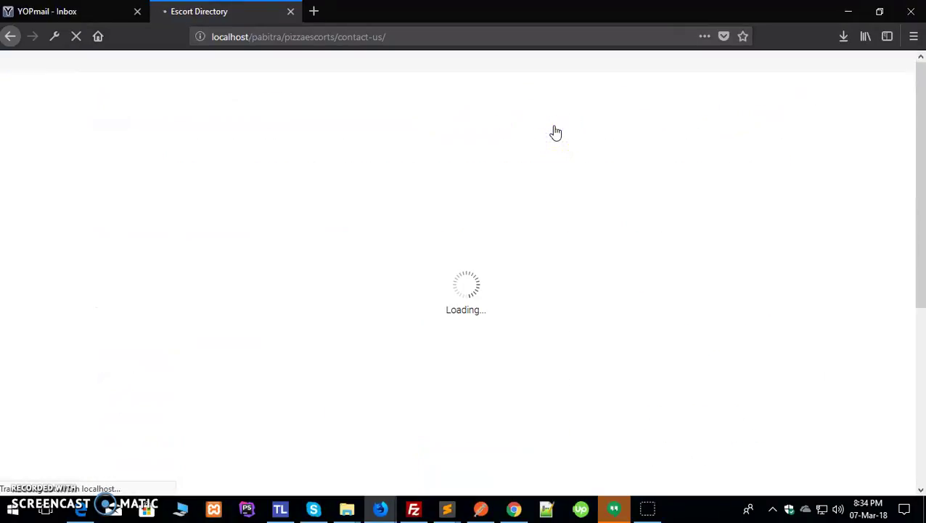
pyautogui.scroll(-3, 761, 305)
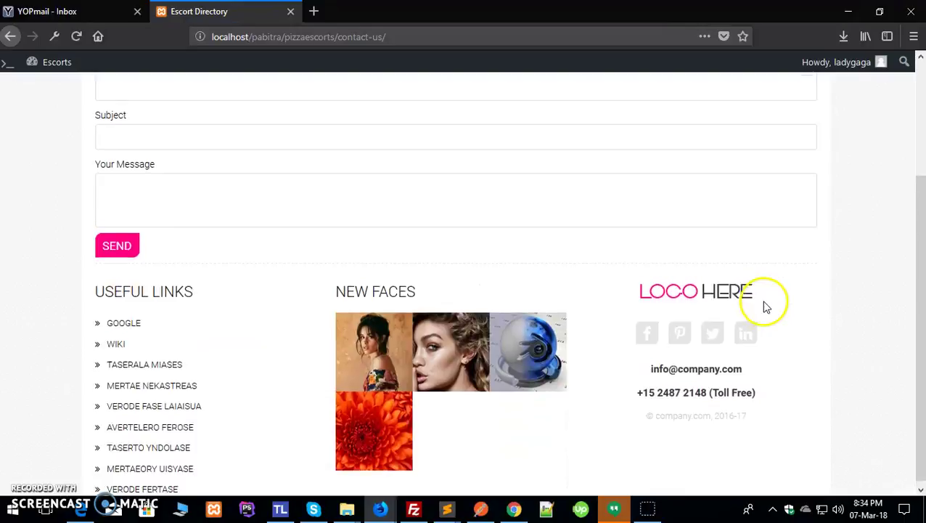
pyautogui.scroll(3, 763, 306)
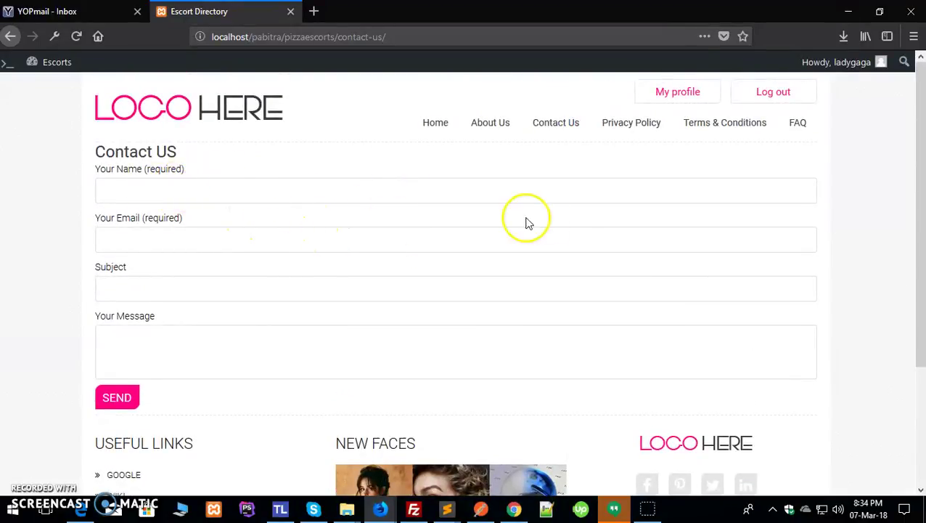
pyautogui.scroll(-2, 305, 368)
pyautogui.scroll(2, 468, 276)
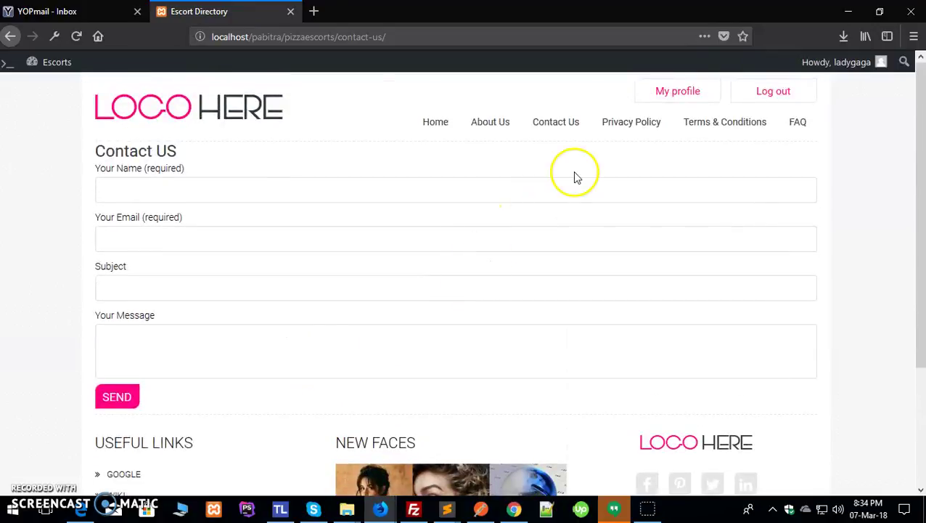
pyautogui.click(634, 128)
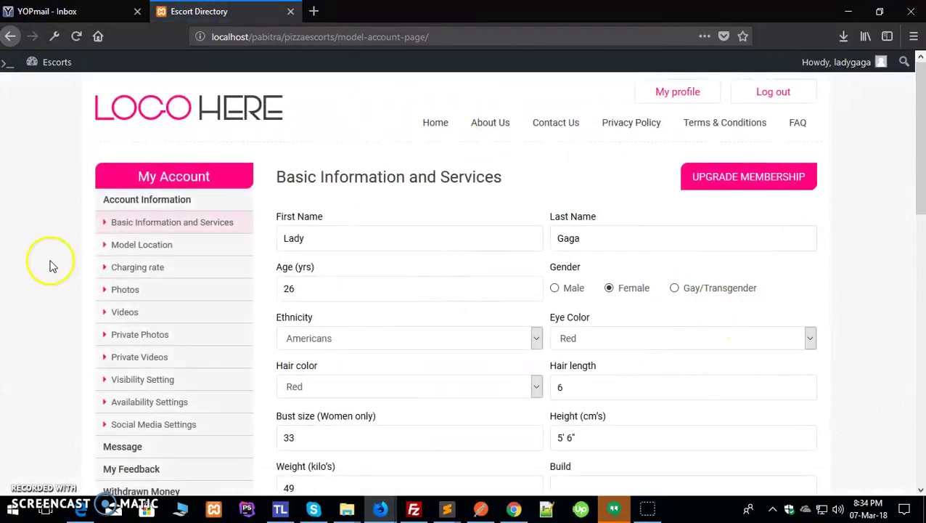
# Look over Lady Gaga's Basic Information and Services form, then bring the admin window forward with Alt+Tab
pyautogui.scroll(-3, 870, 402)
pyautogui.scroll(3, 870, 399)
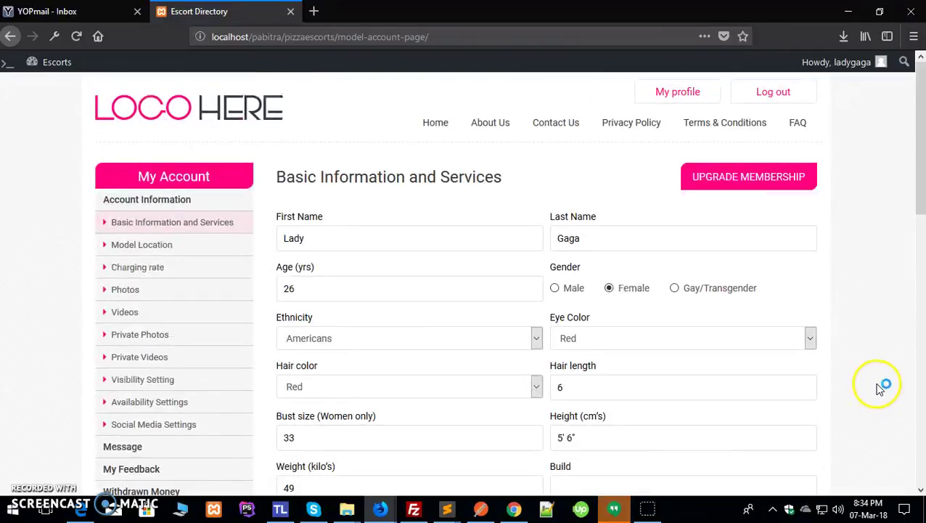
pyautogui.click(161, 224)
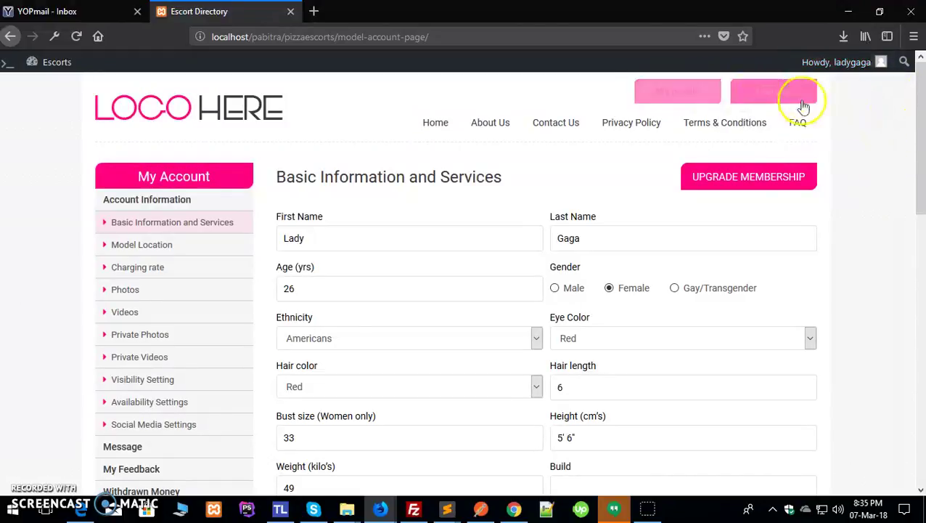
pyautogui.scroll(-2, 899, 243)
pyautogui.scroll(1, 898, 243)
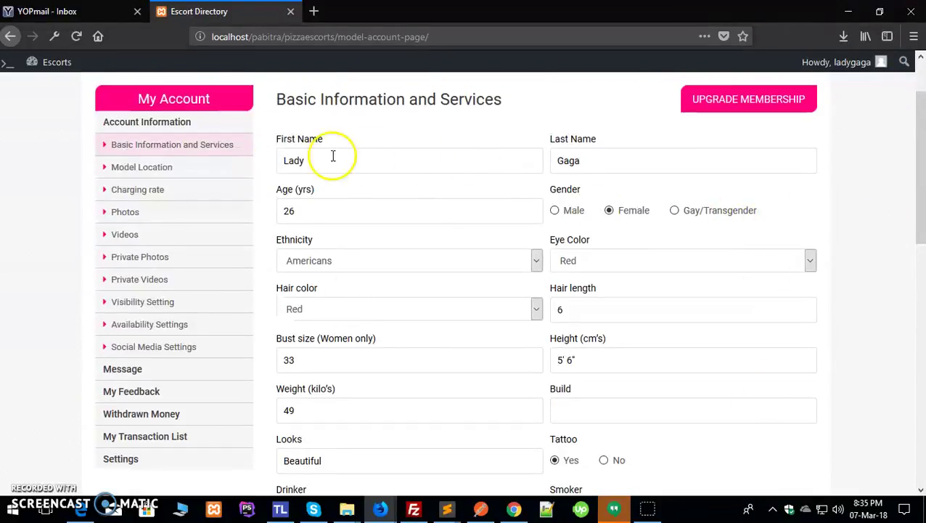
pyautogui.hotkey('alt', 'Tab')
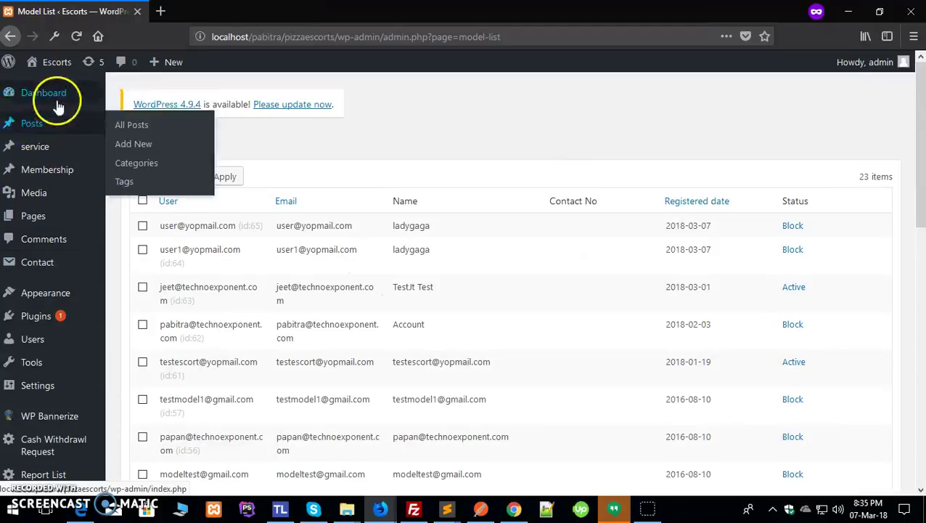
# Scroll through the WordPress Users list to review all site accounts
pyautogui.click(32, 341)
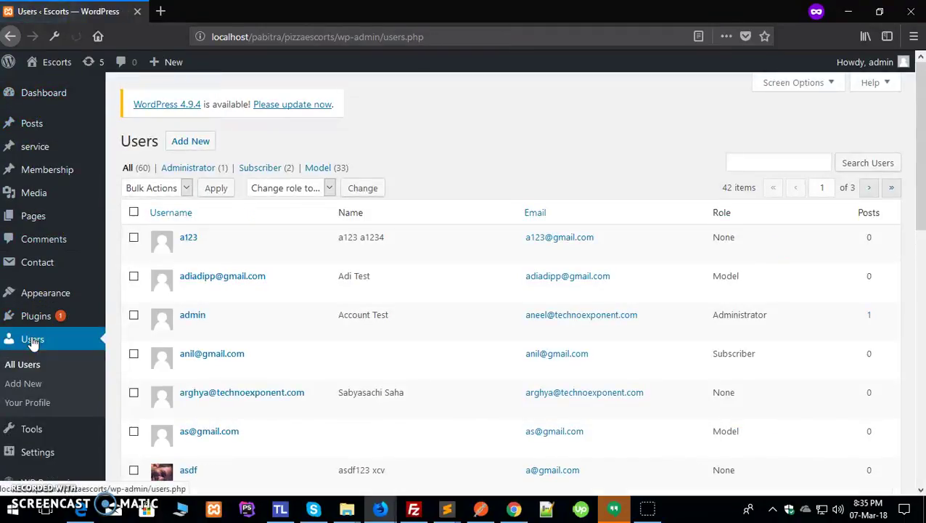
pyautogui.scroll(-5, 512, 283)
pyautogui.scroll(-3, 517, 287)
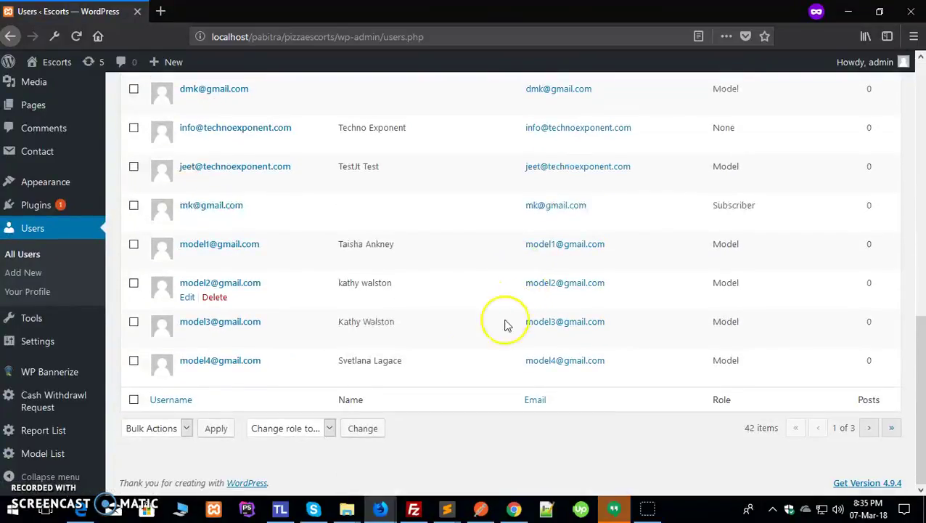
pyautogui.scroll(10, 446, 361)
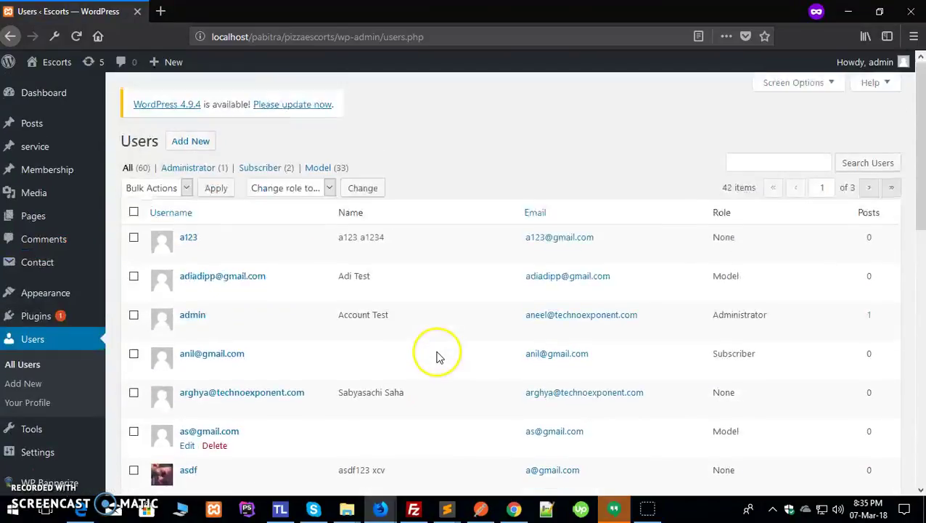
# Check the admin Dashboard, then go to the Model List of registered models
pyautogui.click(72, 96)
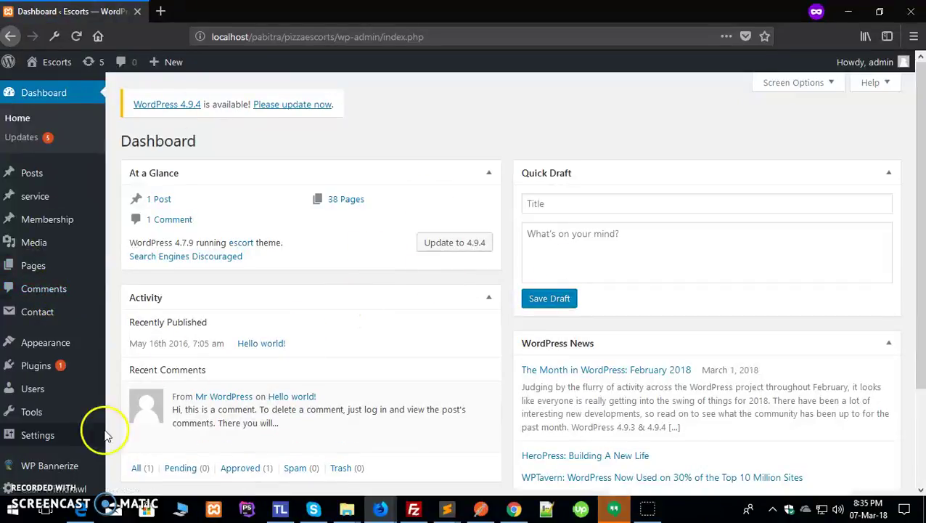
pyautogui.scroll(-3, 43, 406)
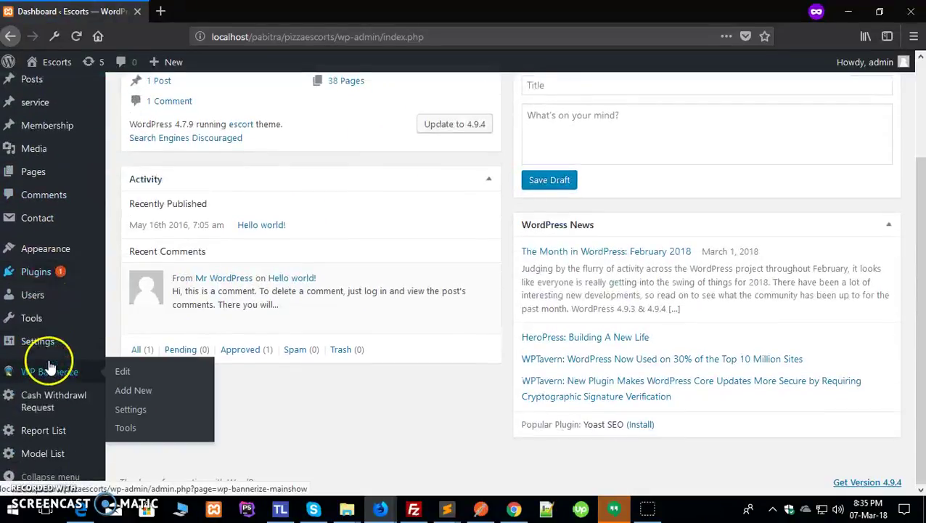
pyautogui.click(45, 455)
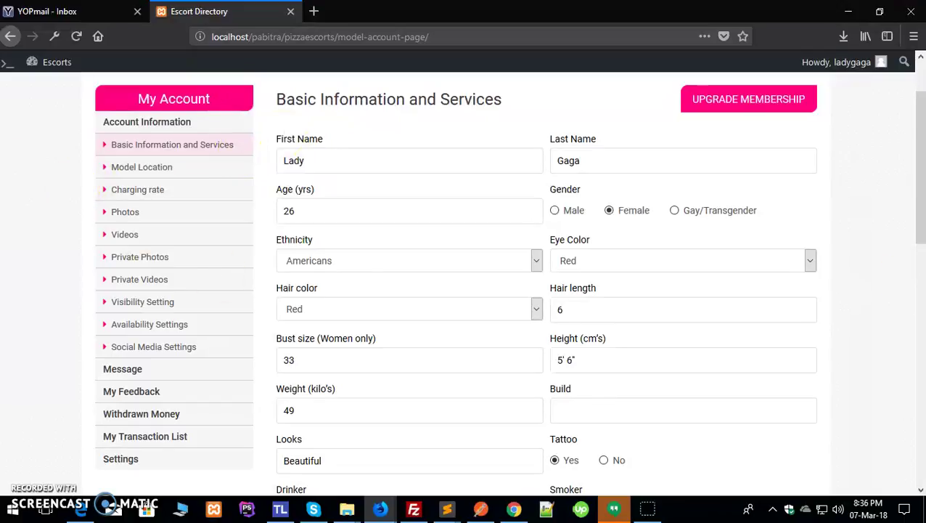
pyautogui.moveTo(923, 155)
pyautogui.mouseDown()
pyautogui.moveTo(921, 110)
pyautogui.moveTo(922, 225)
pyautogui.mouseUp()
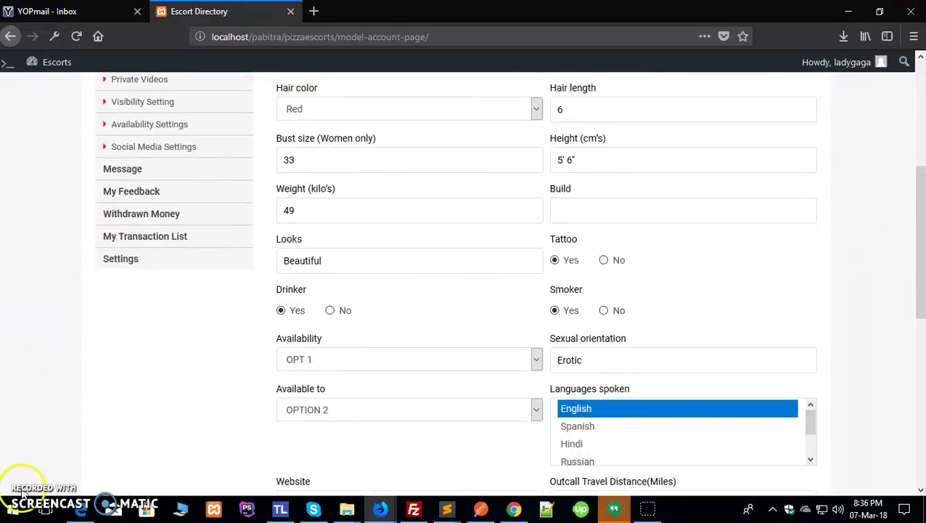